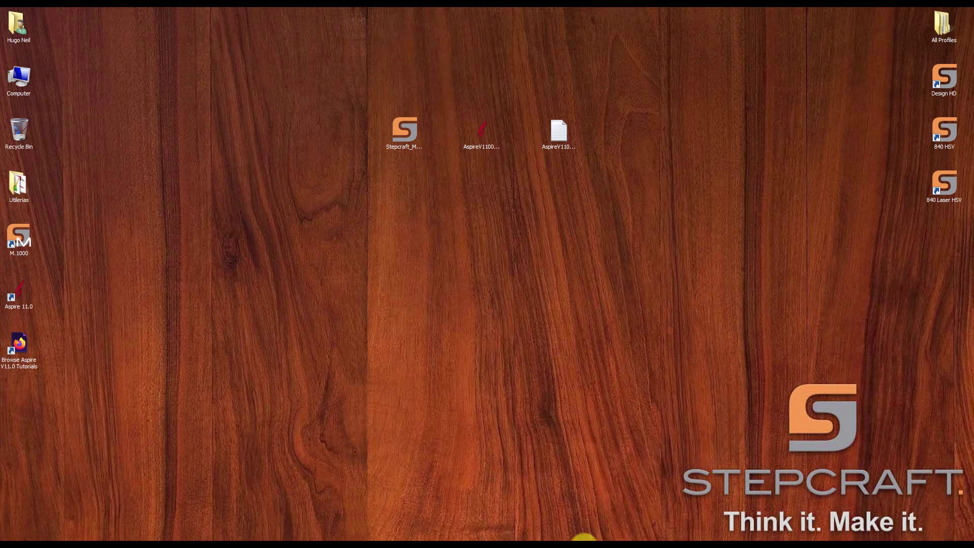
- Switch to Aspire and examine the Corte 01 toolpath laid out on the material sheet
{"action": "left_click", "coordinate": [583, 533]}
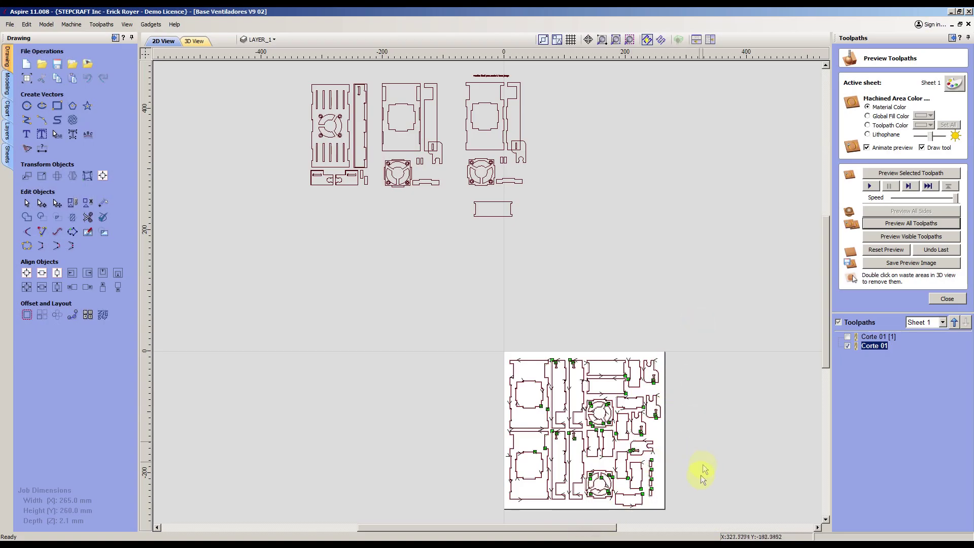
{"action": "left_click", "coordinate": [715, 422]}
{"action": "scroll", "coordinate": [678, 454], "scroll_direction": "up", "scroll_amount": 5}
{"action": "scroll", "coordinate": [730, 346], "scroll_direction": "down", "scroll_amount": 3}
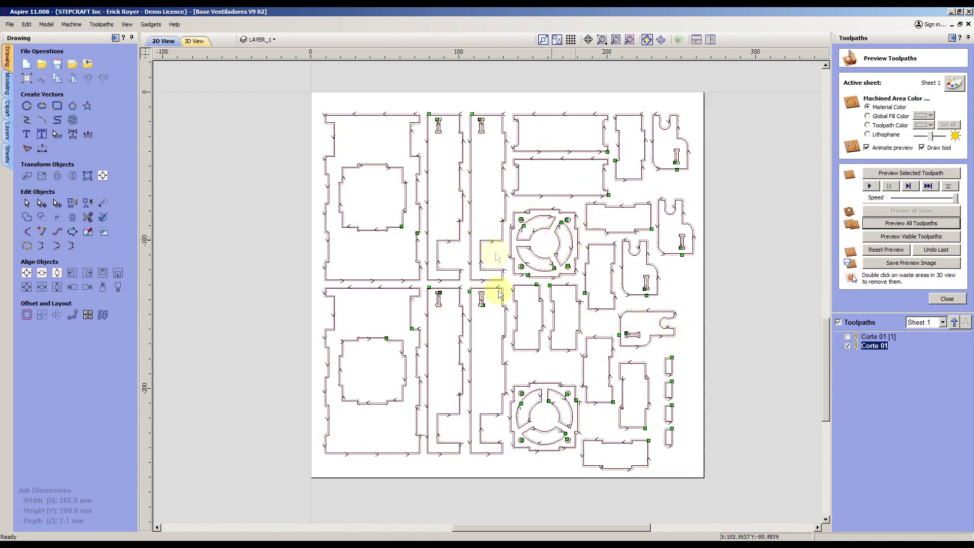
{"action": "left_click", "coordinate": [848, 346]}
{"action": "left_click", "coordinate": [848, 346]}
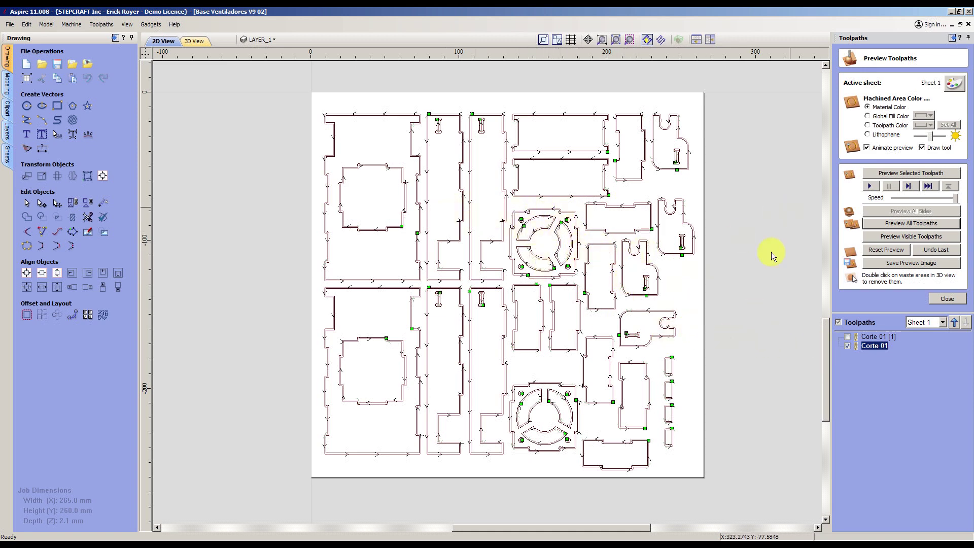
- Close the toolpath preview and start saving the visible Corte 01 toolpath to one file
{"action": "left_click", "coordinate": [947, 301]}
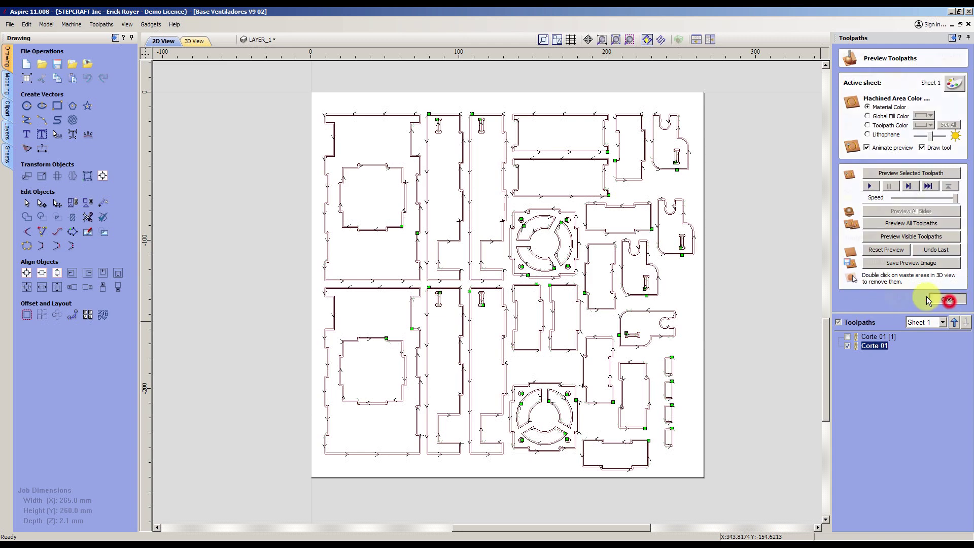
{"action": "left_click", "coordinate": [922, 209]}
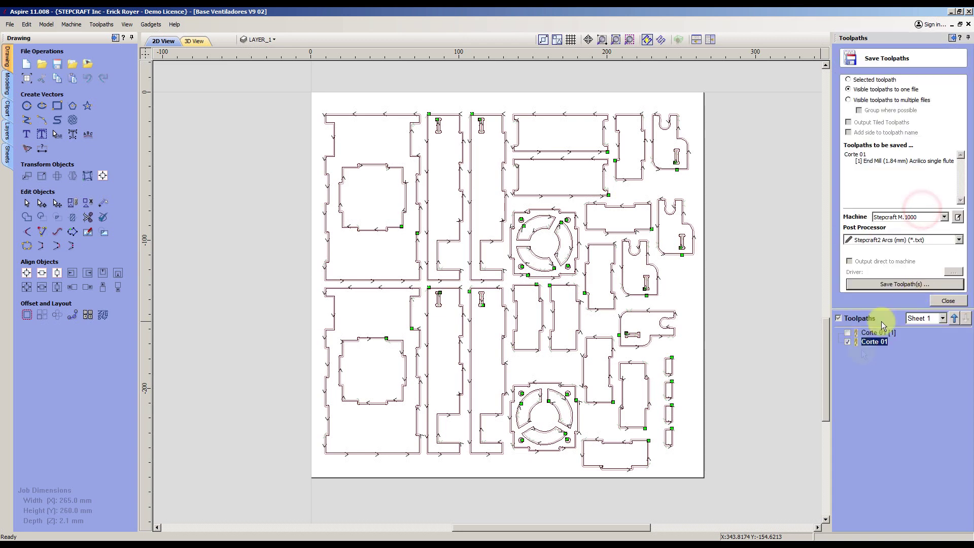
{"action": "mouse_move", "coordinate": [863, 345]}
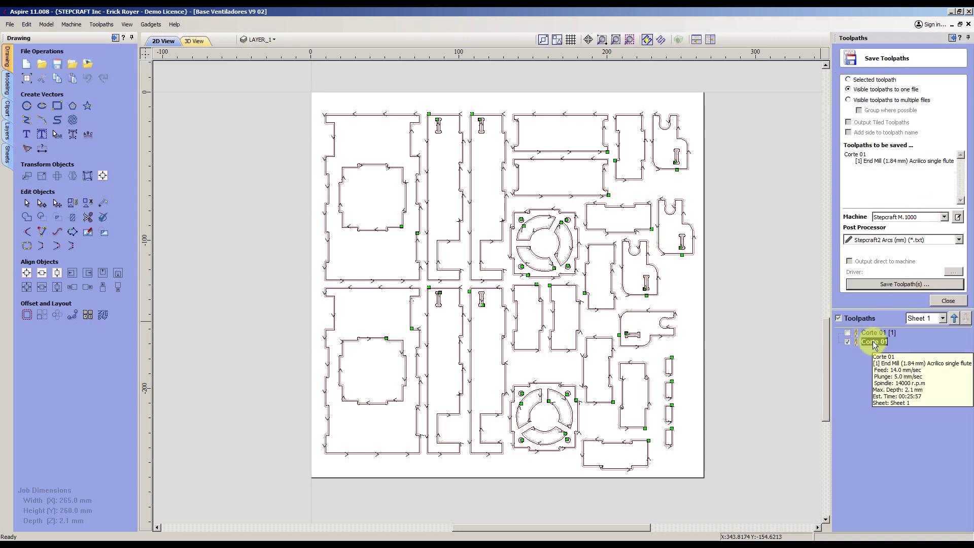
{"action": "left_click", "coordinate": [916, 285]}
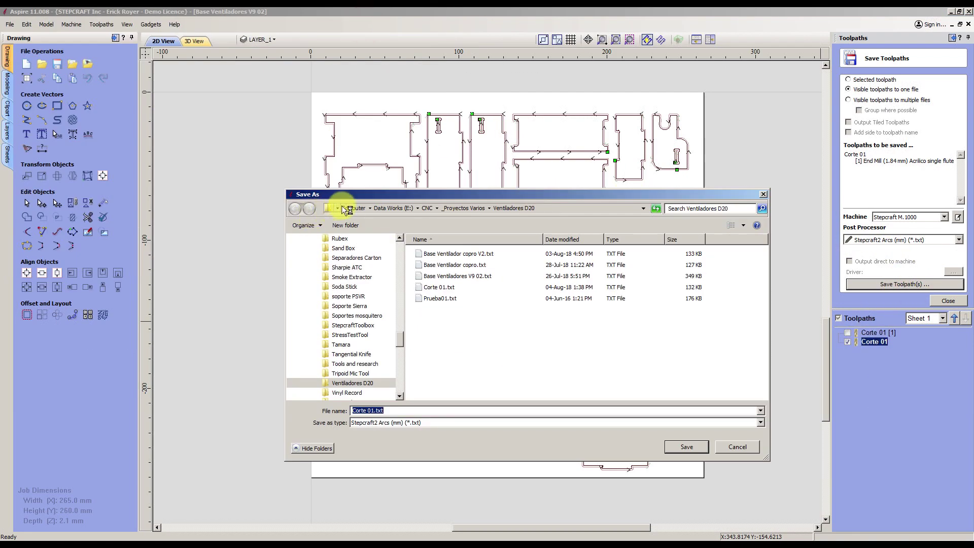
- Save the Corte 01 toolpath on the Desktop as "example" and view the list of available post processors
{"action": "left_click", "coordinate": [350, 209]}
{"action": "scroll", "coordinate": [391, 264], "scroll_direction": "up", "scroll_amount": 5}
{"action": "left_click", "coordinate": [318, 254]}
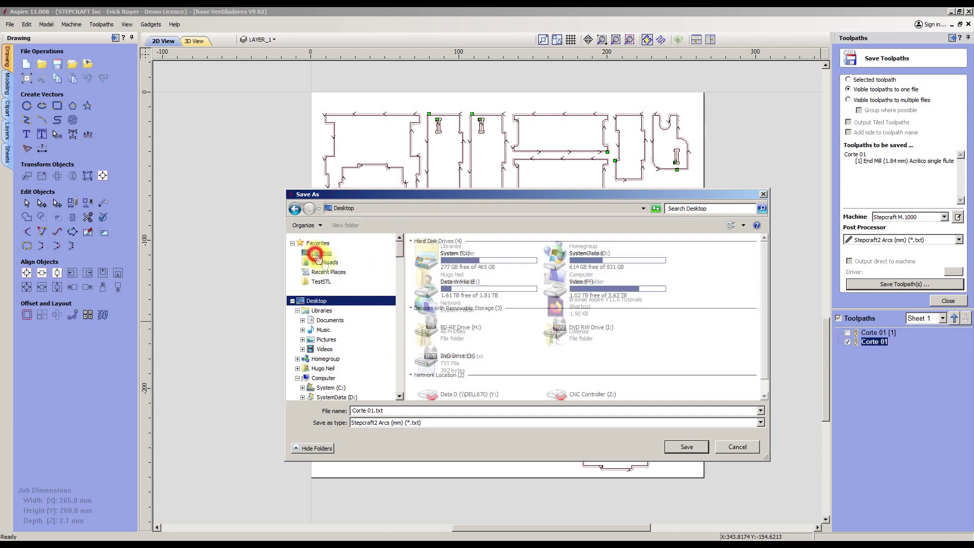
{"action": "left_click", "coordinate": [320, 253]}
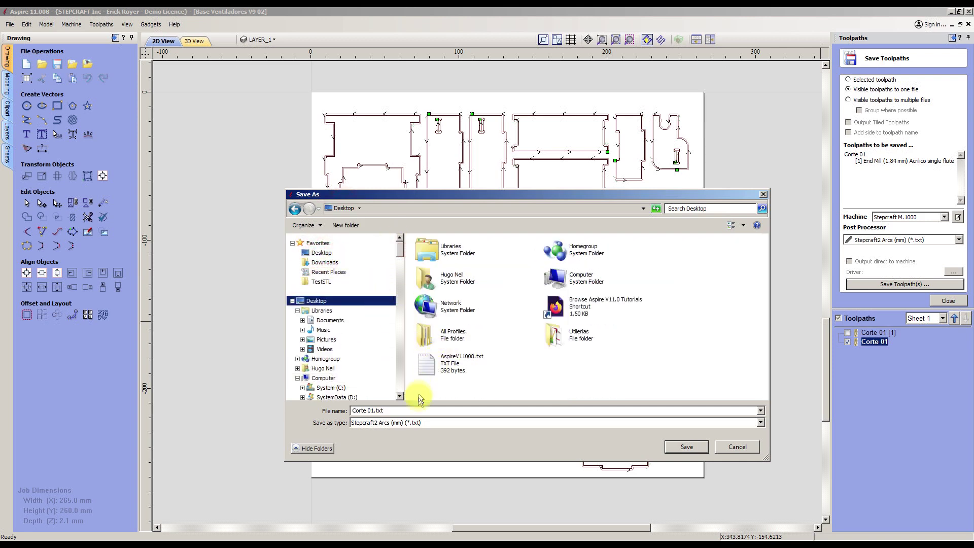
{"action": "left_click", "coordinate": [412, 411]}
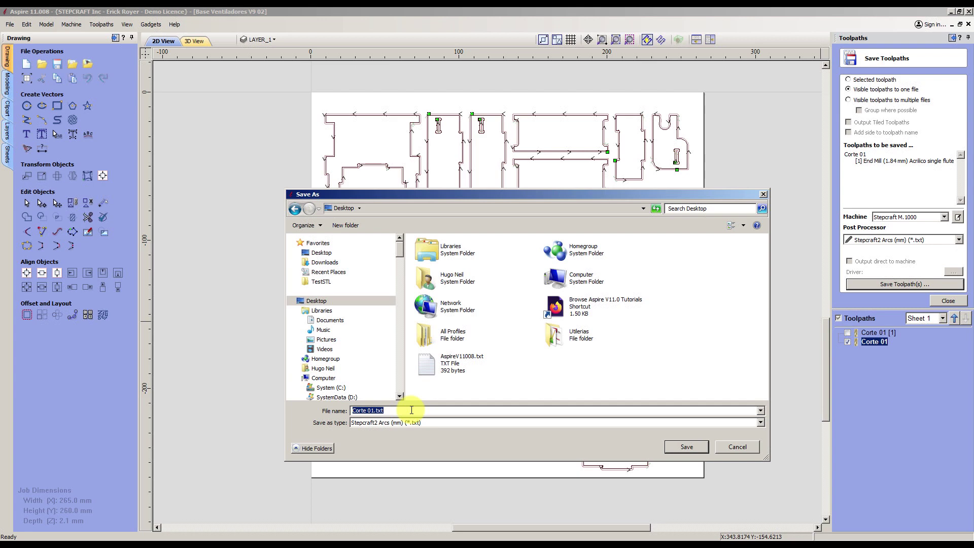
{"action": "type", "text": "Corte01"}
{"action": "key", "text": "Return"}
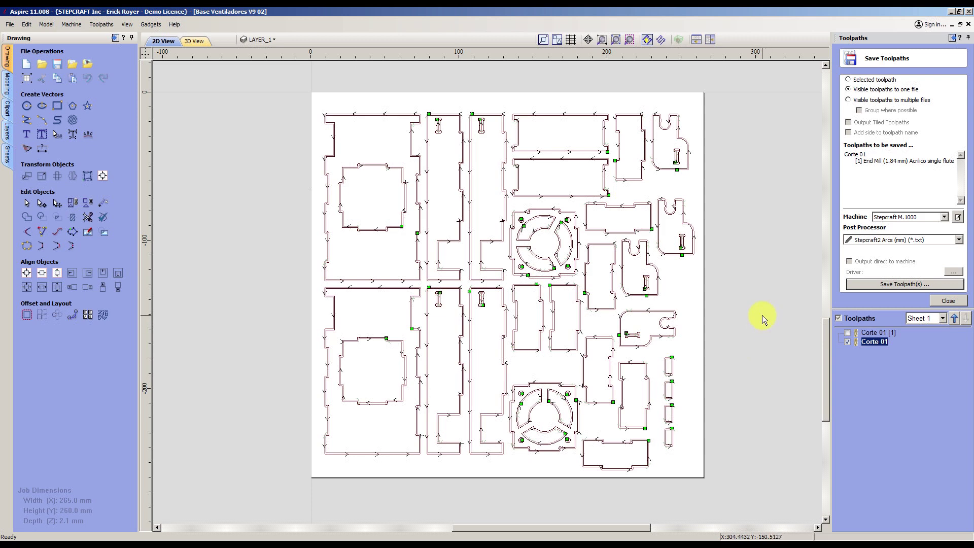
{"action": "left_click", "coordinate": [895, 240]}
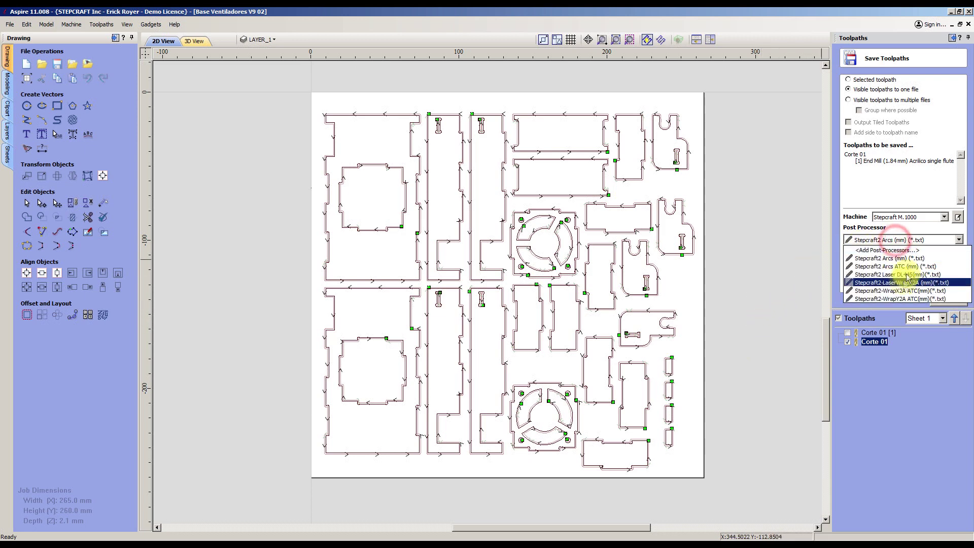
{"action": "left_click", "coordinate": [905, 397]}
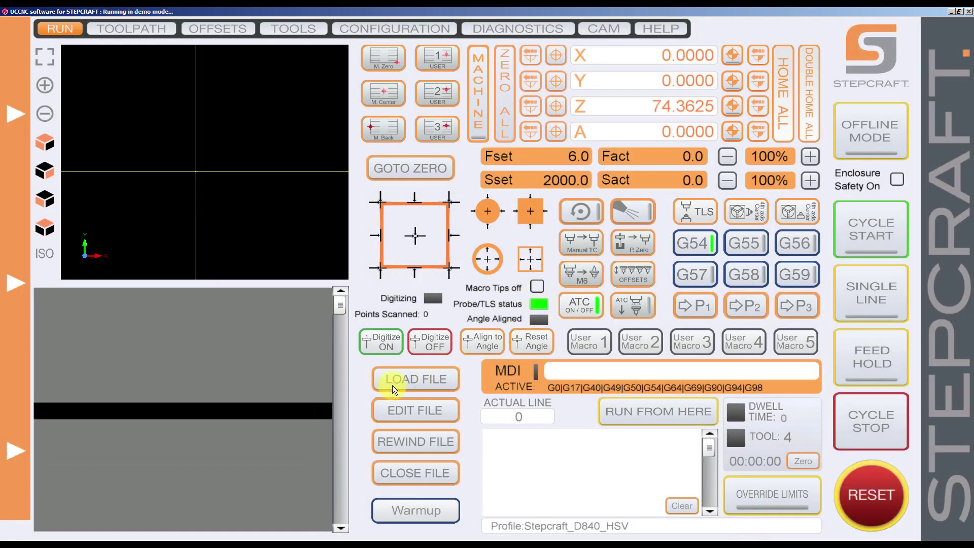
- Switch to UCCNC, load example.txt from the Desktop and look through its G-code
{"action": "left_click", "coordinate": [402, 383]}
{"action": "left_click", "coordinate": [280, 202]}
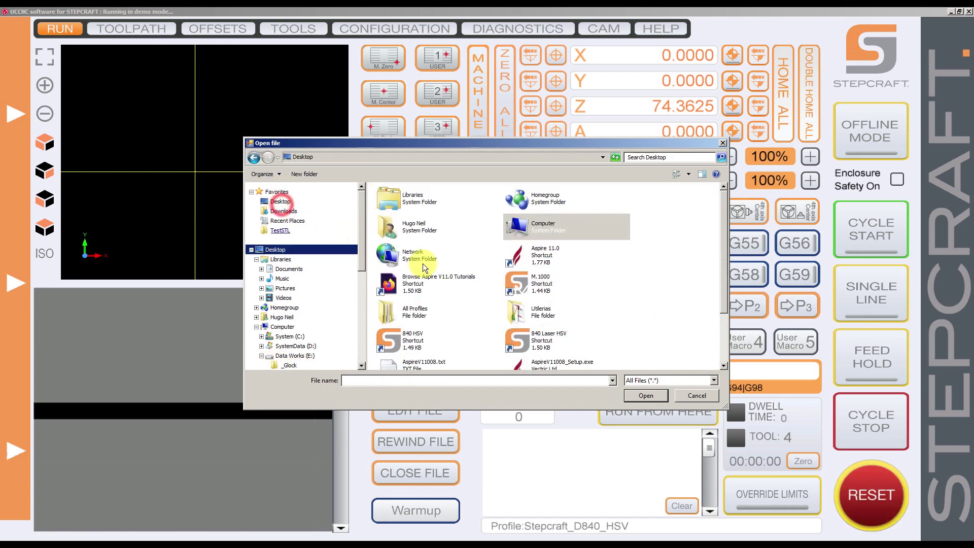
{"action": "scroll", "coordinate": [648, 340], "scroll_direction": "down", "scroll_amount": 2}
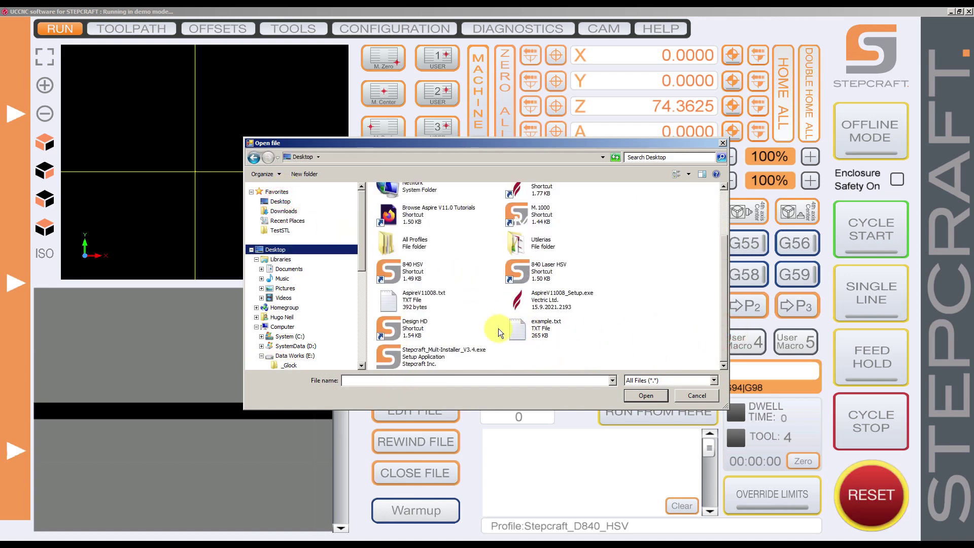
{"action": "double_click", "coordinate": [527, 331]}
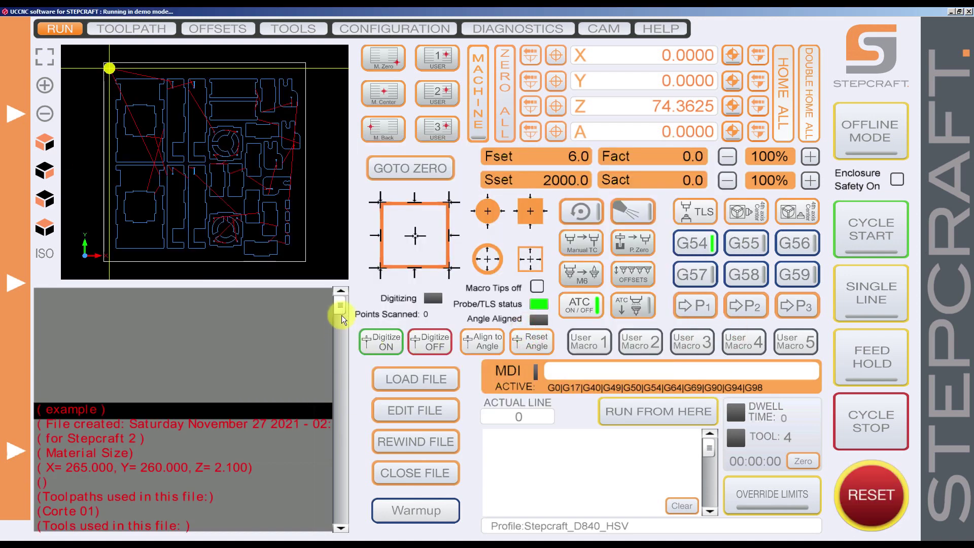
{"action": "mouse_move", "coordinate": [342, 308]}
{"action": "left_mouse_down"}
{"action": "mouse_move", "coordinate": [307, 336]}
{"action": "mouse_move", "coordinate": [347, 358]}
{"action": "mouse_move", "coordinate": [344, 339]}
{"action": "mouse_move", "coordinate": [341, 419]}
{"action": "mouse_move", "coordinate": [353, 293]}
{"action": "left_mouse_up"}
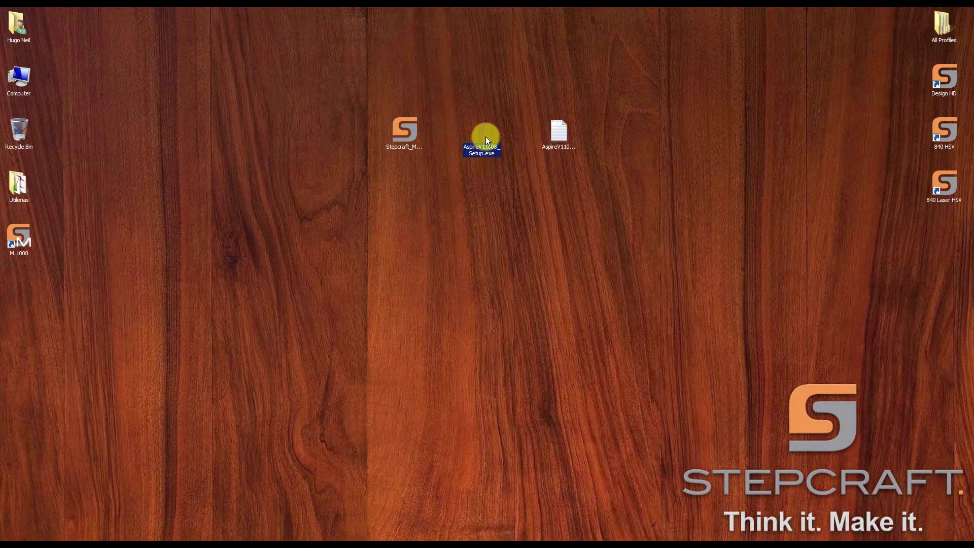
{"action": "left_click", "coordinate": [410, 128]}
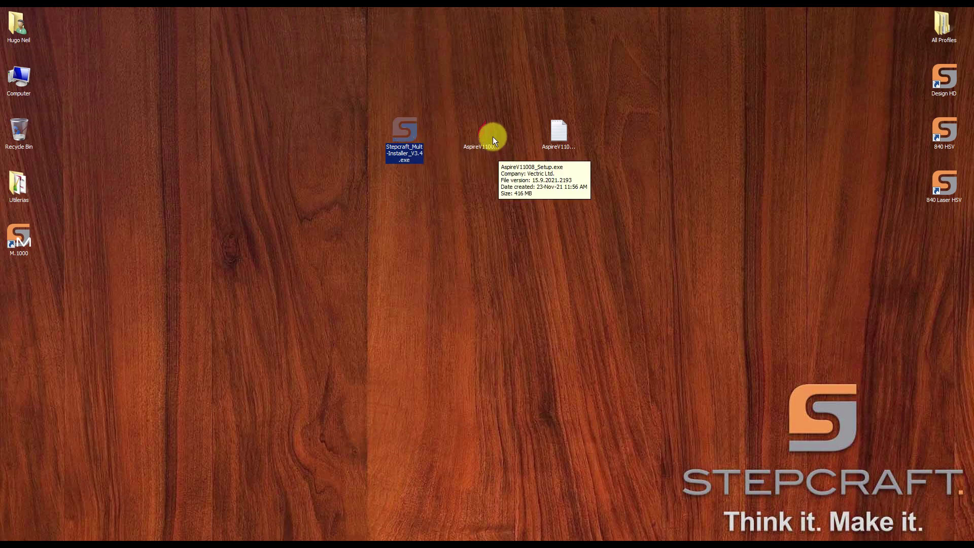
{"action": "left_click", "coordinate": [483, 129]}
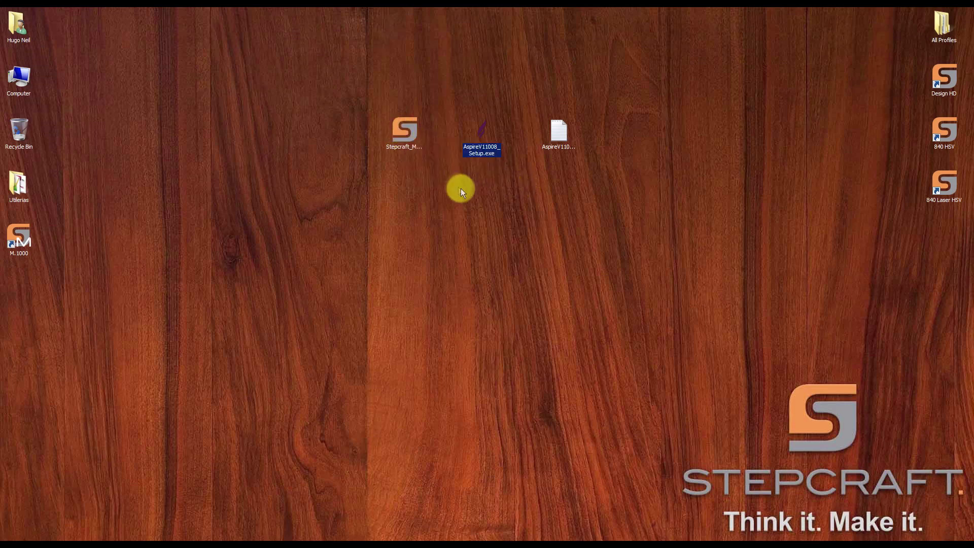
{"action": "left_click", "coordinate": [412, 130]}
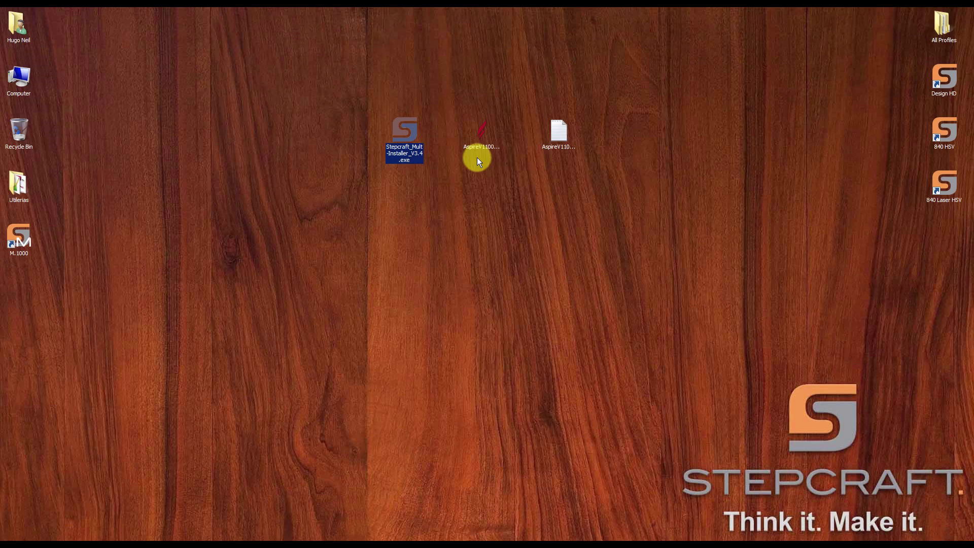
{"action": "left_click", "coordinate": [477, 133]}
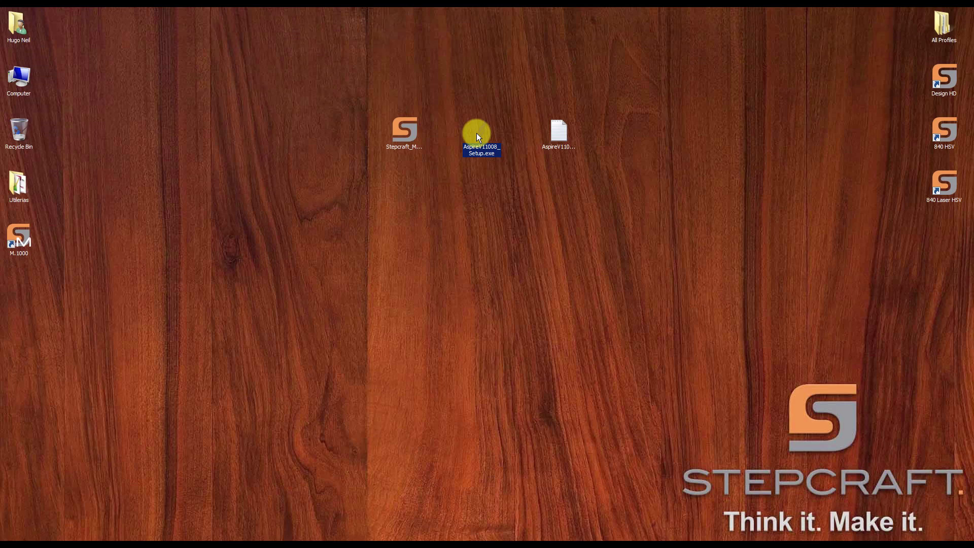
- Start the Stepcraft Multi-Installer V3.4, agree to the disclaimer and accept C:\UCCNC as the installation folder
{"action": "left_click", "coordinate": [409, 133]}
{"action": "double_click", "coordinate": [410, 133]}
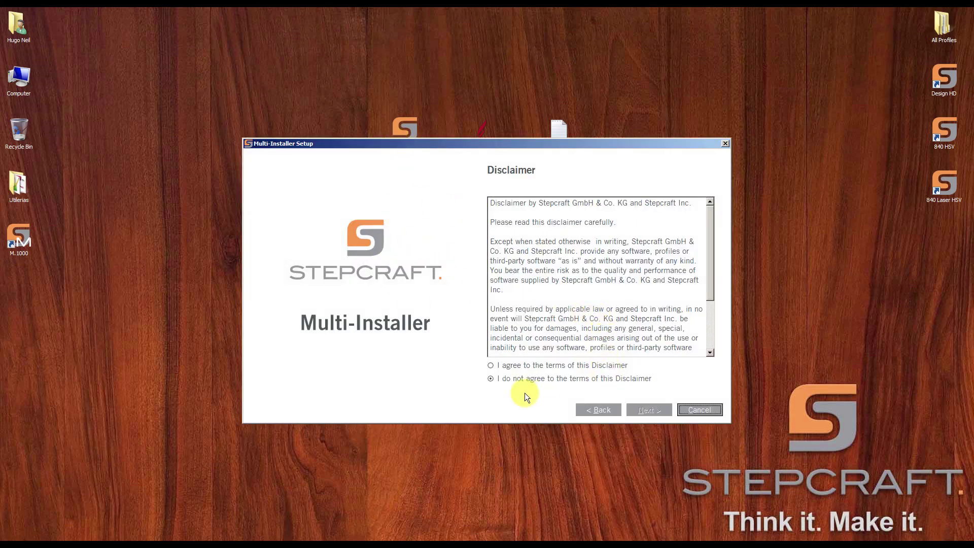
{"action": "left_click", "coordinate": [499, 364]}
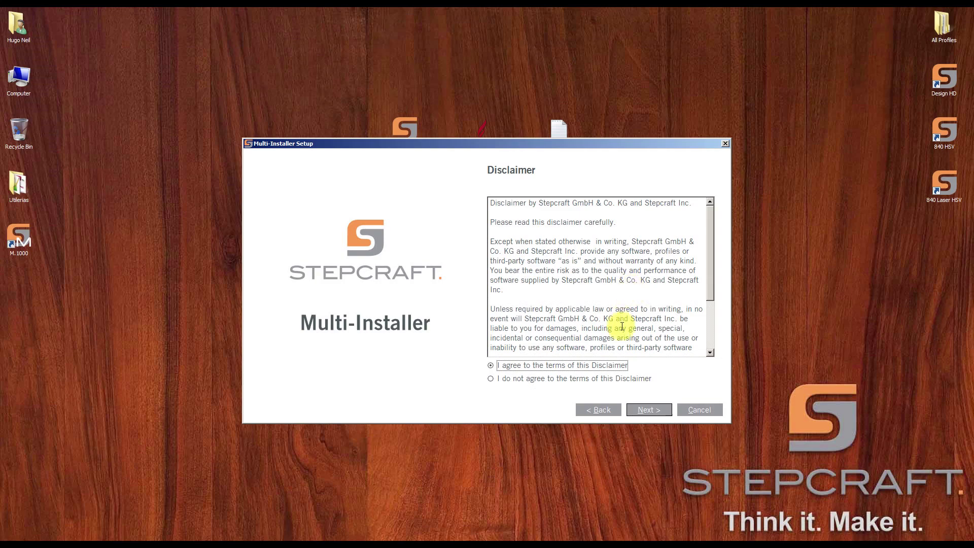
{"action": "left_click", "coordinate": [645, 410]}
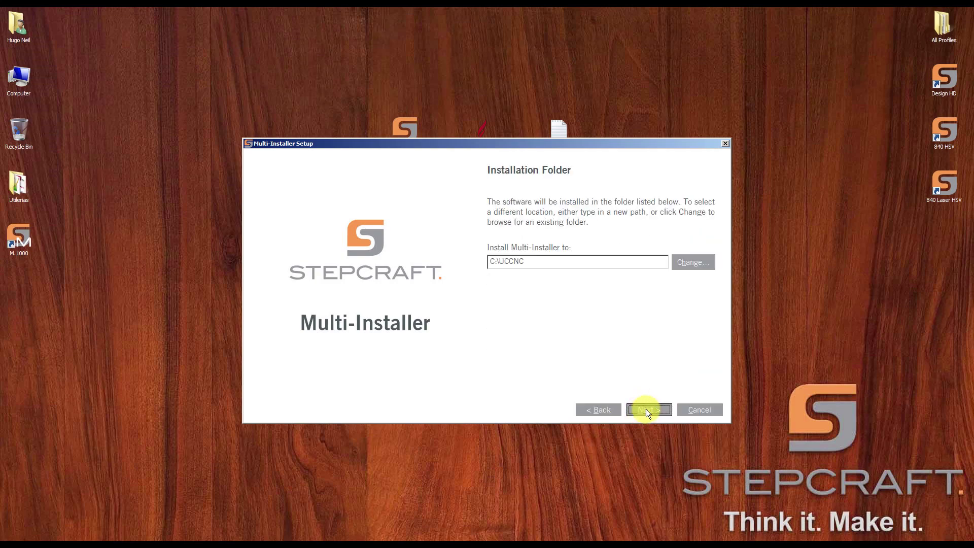
{"action": "left_click", "coordinate": [646, 410]}
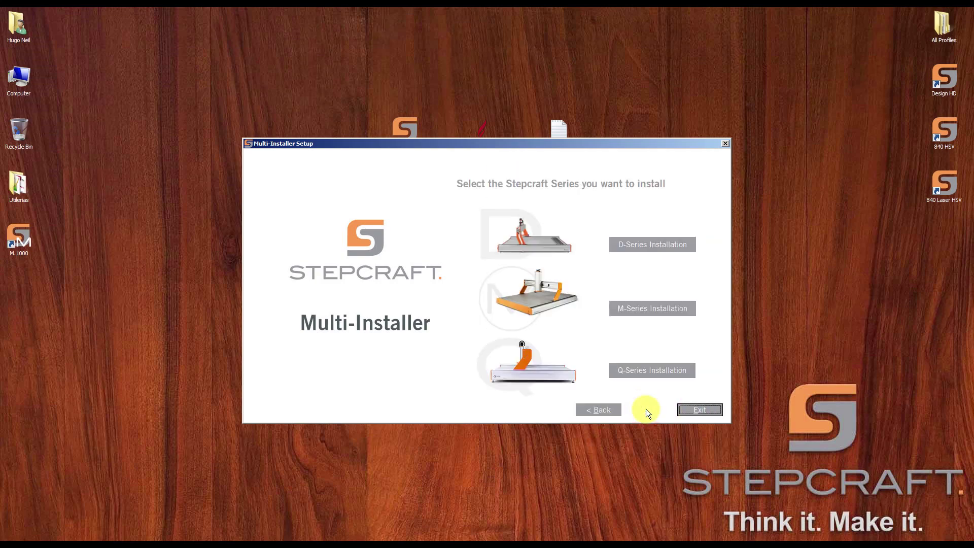
- Choose the M-Series installation and install the Stepcraft M.1000 General Use profile, skipping the UCCNC and license installation
{"action": "left_click", "coordinate": [641, 310]}
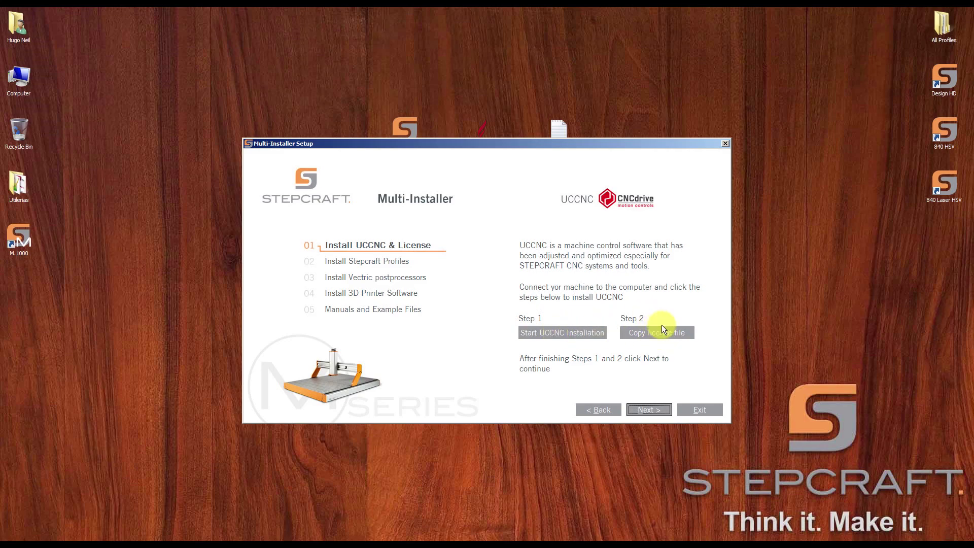
{"action": "left_click", "coordinate": [643, 411]}
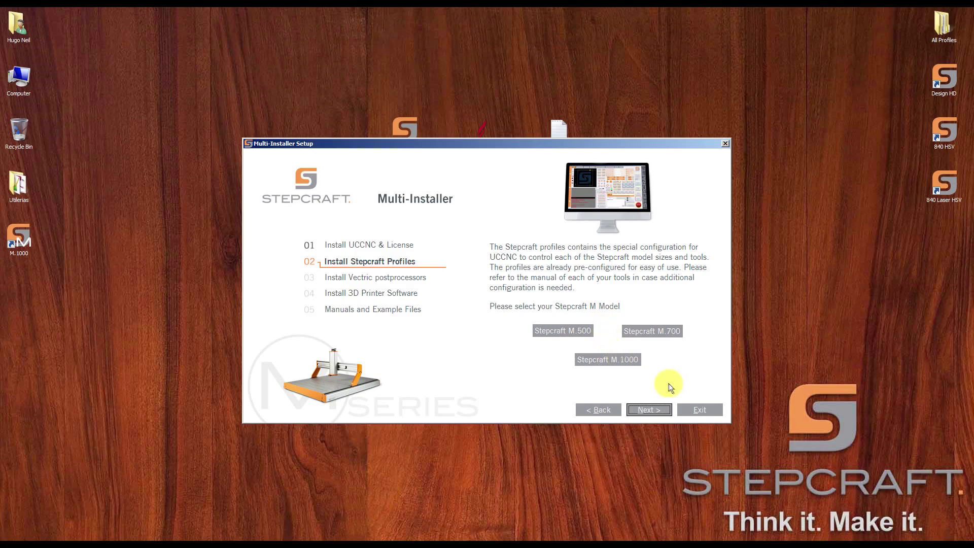
{"action": "left_click", "coordinate": [612, 362]}
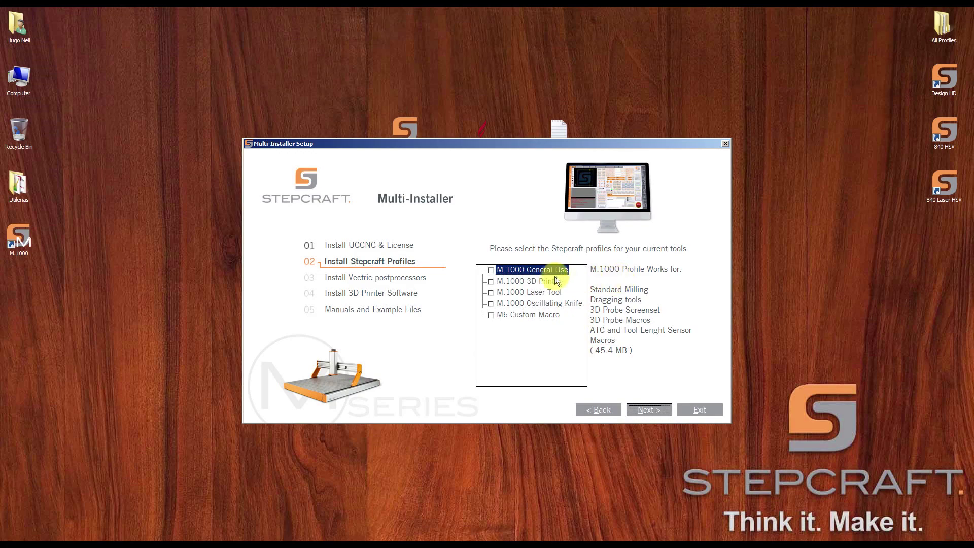
{"action": "left_click", "coordinate": [491, 271]}
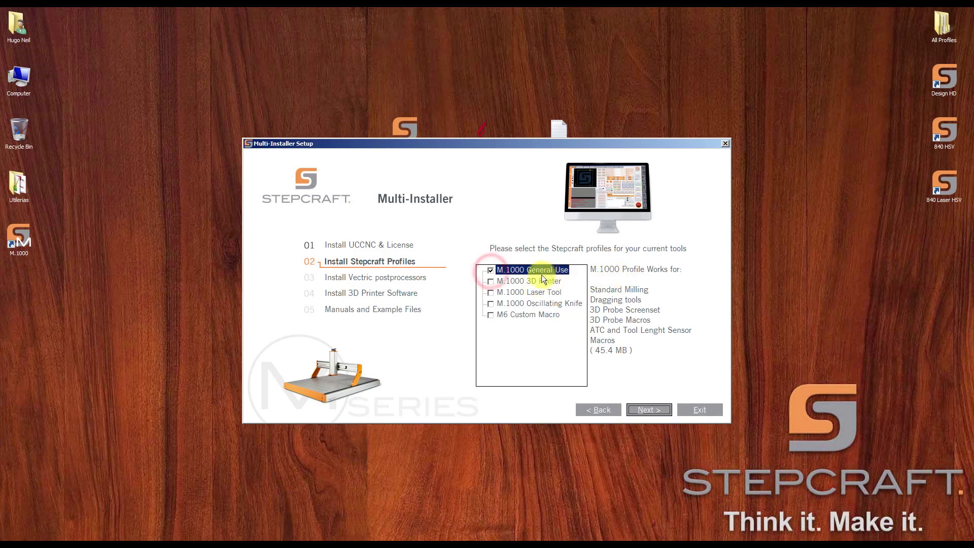
{"action": "left_click", "coordinate": [651, 407]}
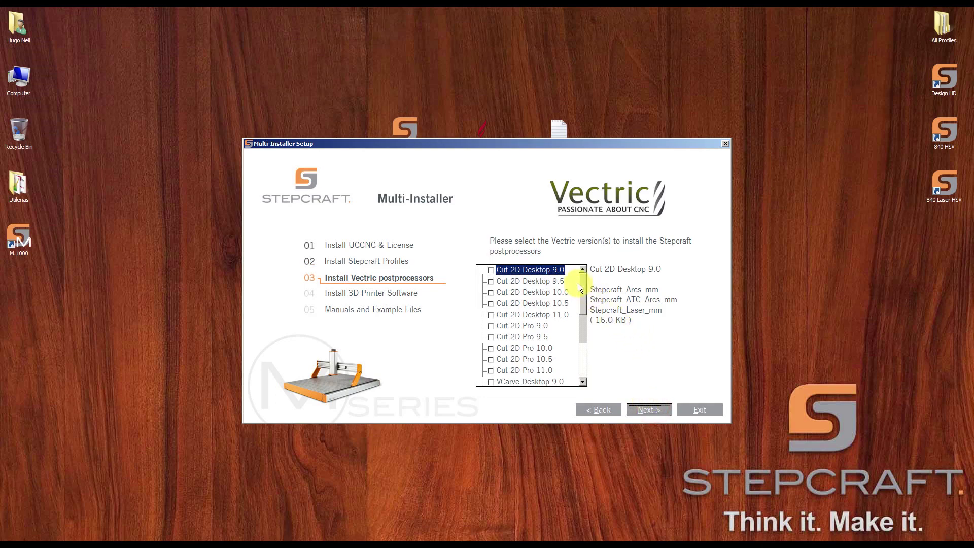
- Review the Cut 2D and Aspire versions on offer and select Aspire V11.0 for the Stepcraft postprocessor installation
{"action": "left_click_drag", "start_coordinate": [583, 287], "coordinate": [604, 294]}
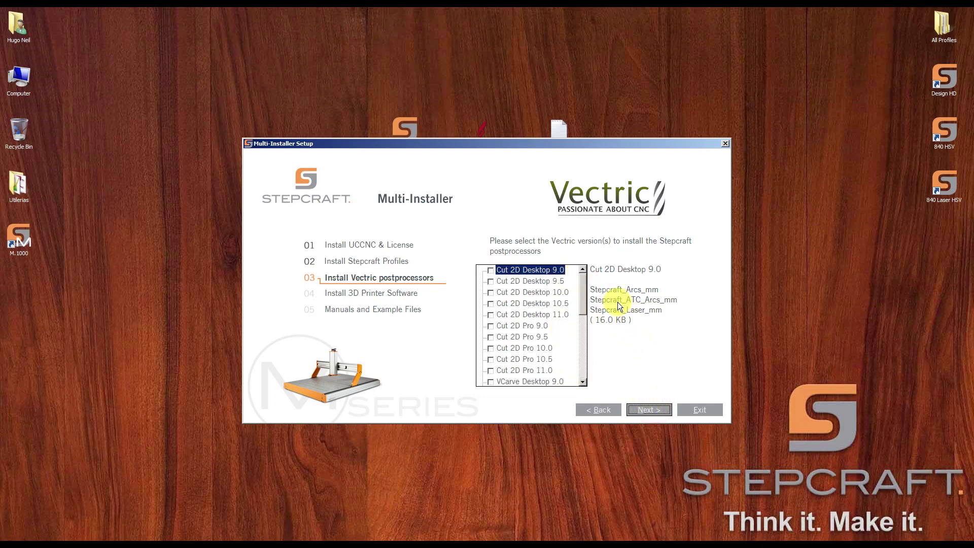
{"action": "left_click", "coordinate": [548, 282]}
{"action": "left_click", "coordinate": [553, 294]}
{"action": "left_click", "coordinate": [558, 303]}
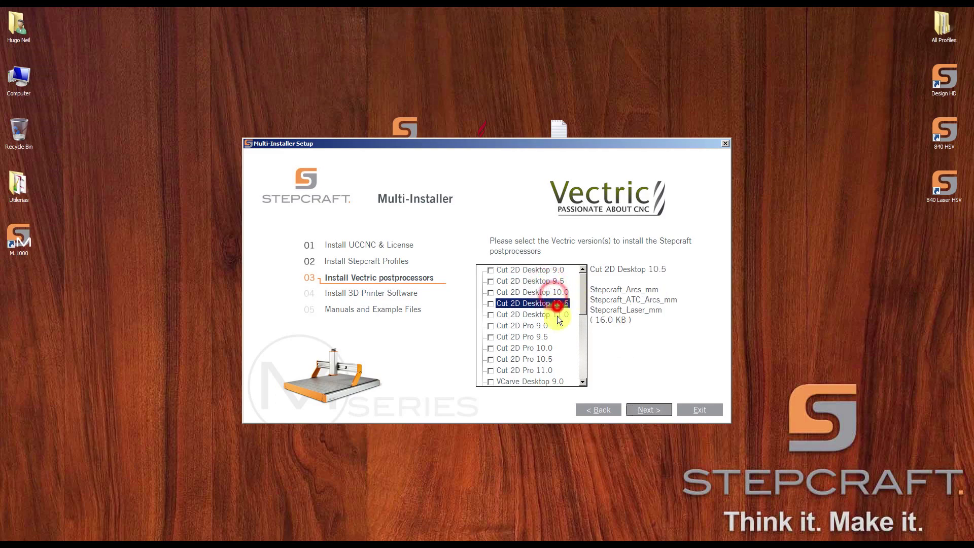
{"action": "left_click", "coordinate": [558, 315]}
{"action": "left_click_drag", "start_coordinate": [586, 286], "coordinate": [588, 363]}
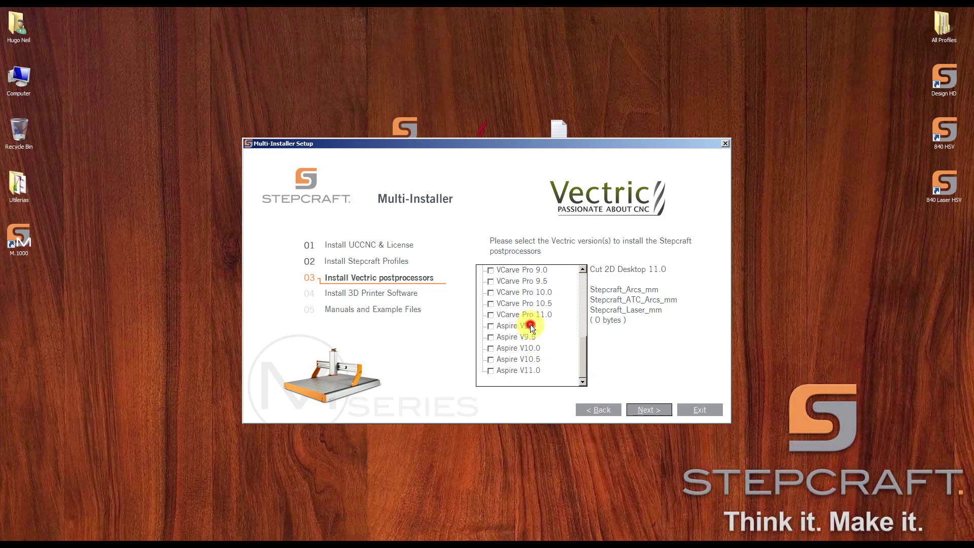
{"action": "left_click", "coordinate": [512, 326]}
{"action": "left_click", "coordinate": [520, 336]}
{"action": "left_click", "coordinate": [530, 358]}
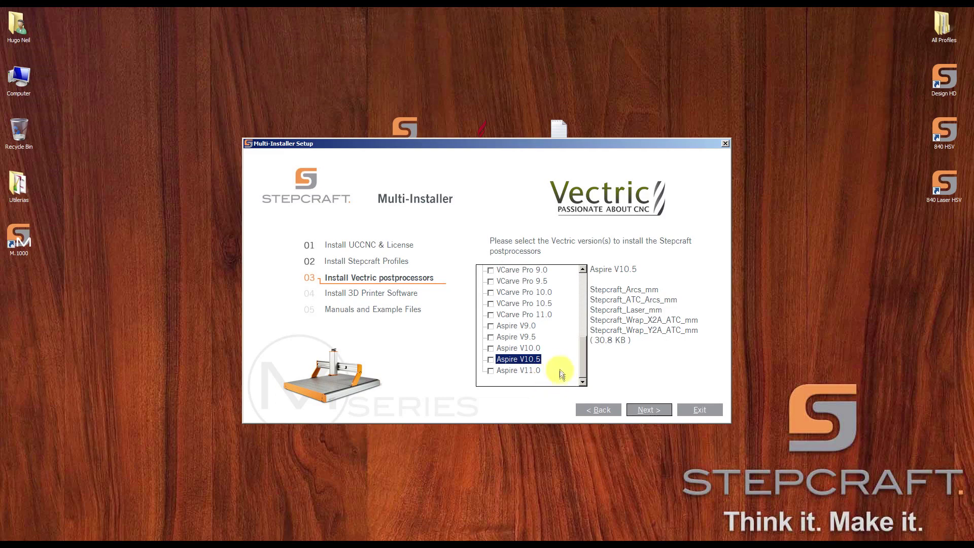
{"action": "left_click", "coordinate": [495, 373]}
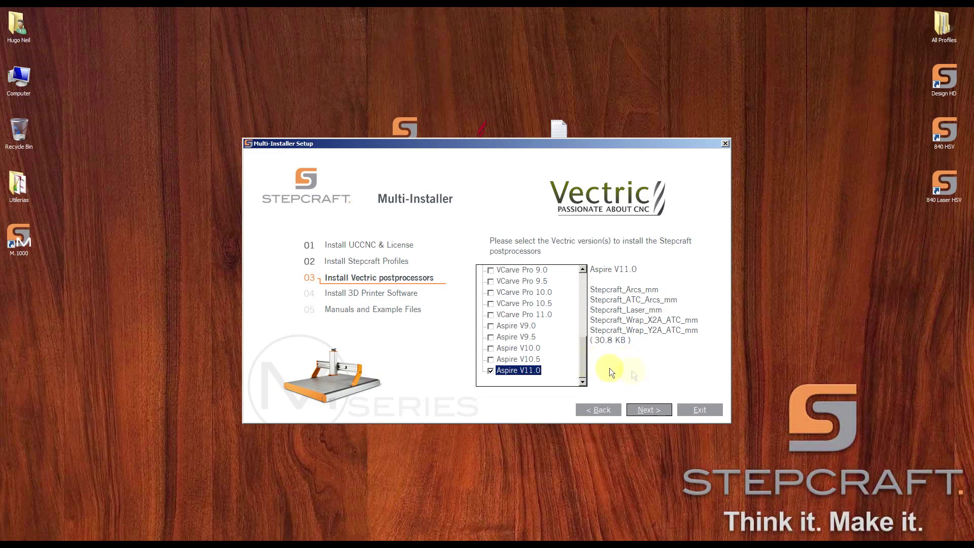
- Complete the Stepcraft Multi-Installer setup without installing CURA, manuals or example files, and exit the installer
{"action": "left_click", "coordinate": [647, 410]}
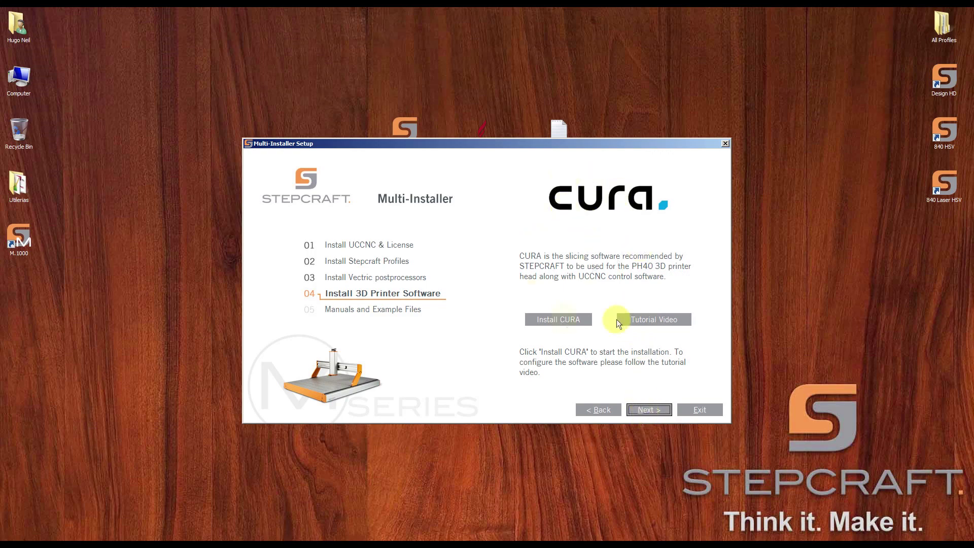
{"action": "left_click", "coordinate": [643, 410]}
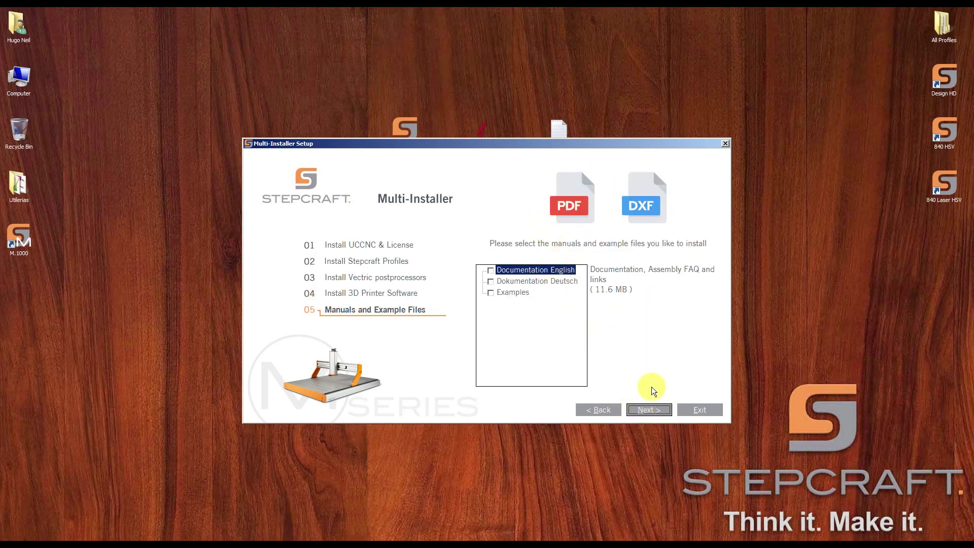
{"action": "left_click", "coordinate": [651, 412]}
{"action": "left_click", "coordinate": [648, 410]}
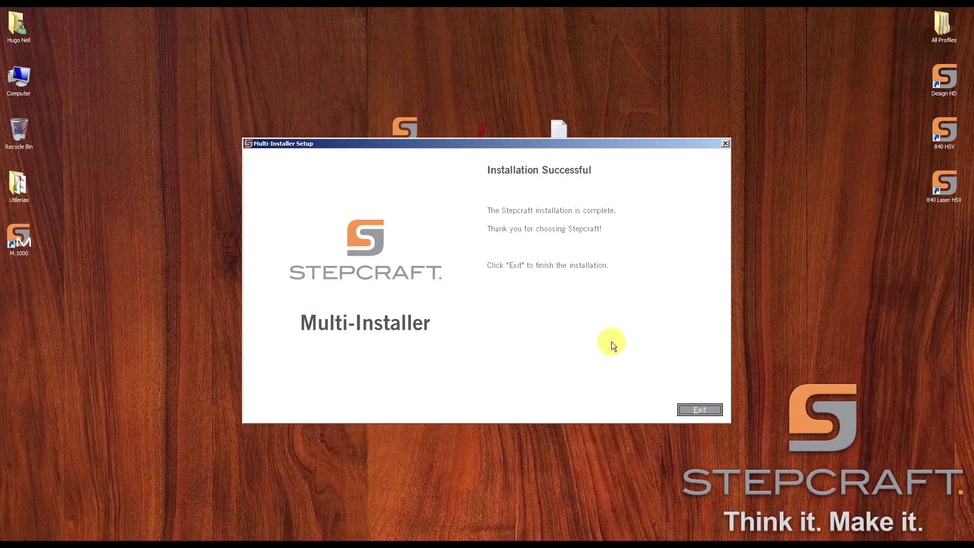
{"action": "left_click", "coordinate": [700, 411]}
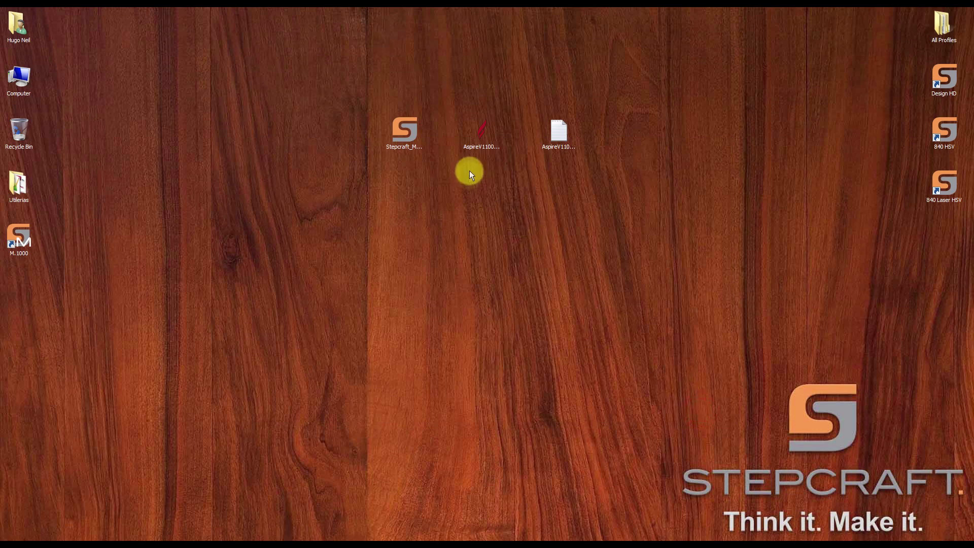
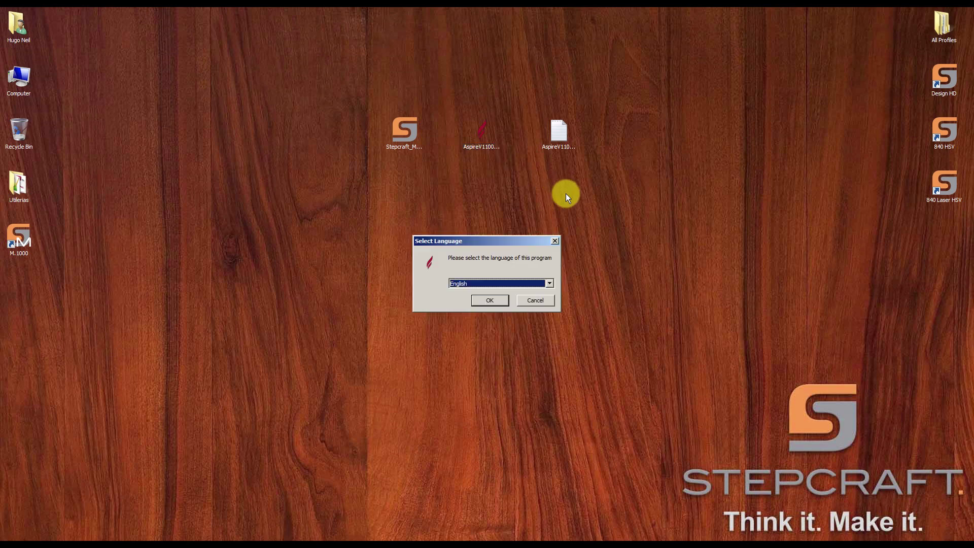
- Install Aspire 11.0 in English to C:\Program Files\Aspire 11.0 without the Shell Extension, accepting the license agreement, and launch it
{"action": "left_click", "coordinate": [491, 300]}
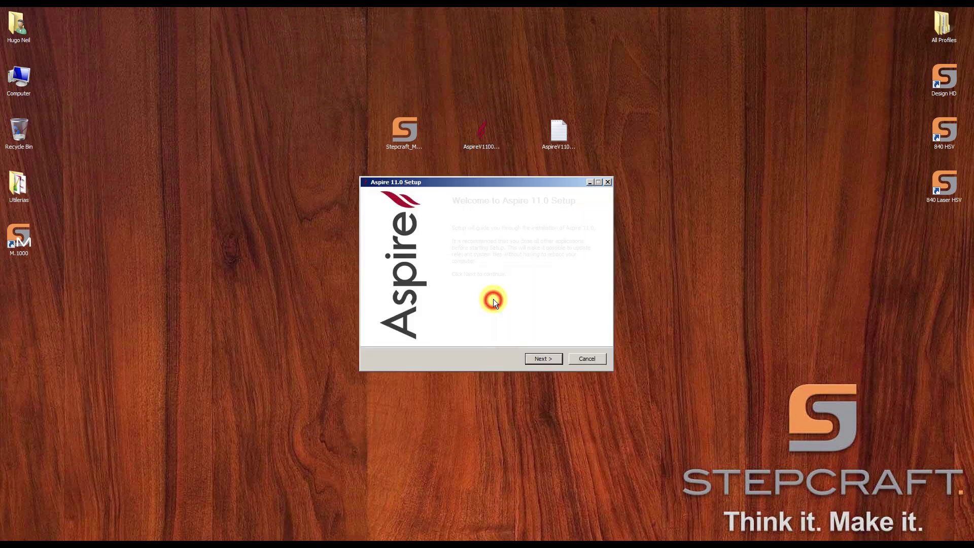
{"action": "left_click", "coordinate": [541, 359]}
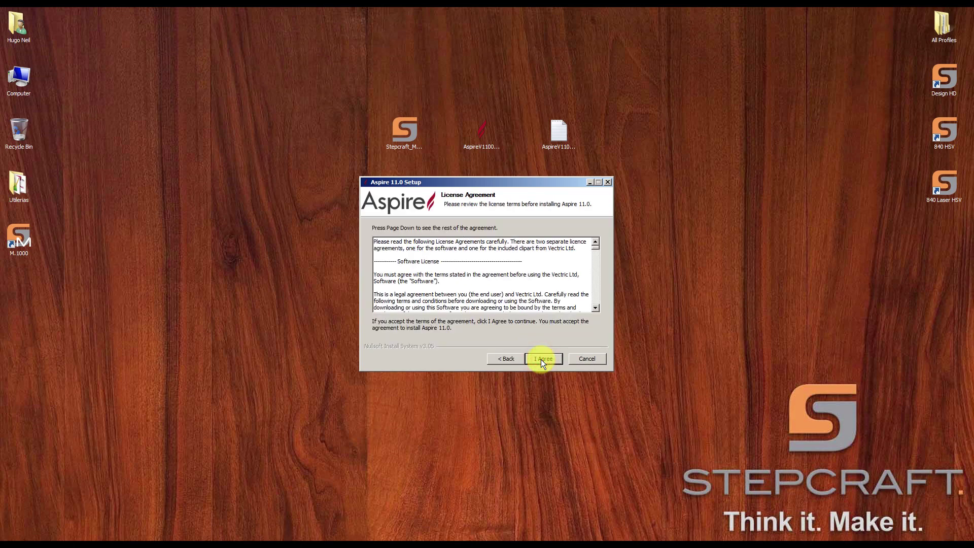
{"action": "left_click", "coordinate": [541, 359]}
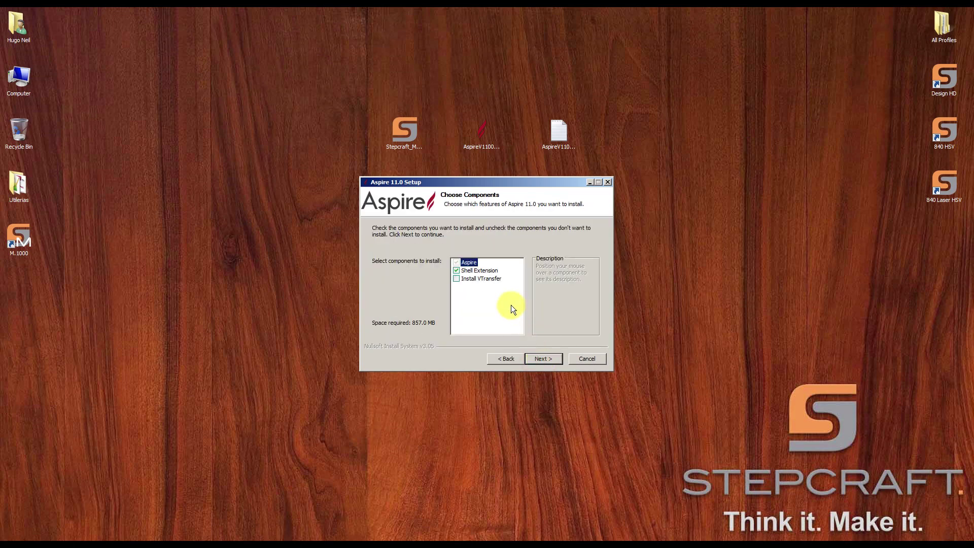
{"action": "left_click", "coordinate": [458, 272]}
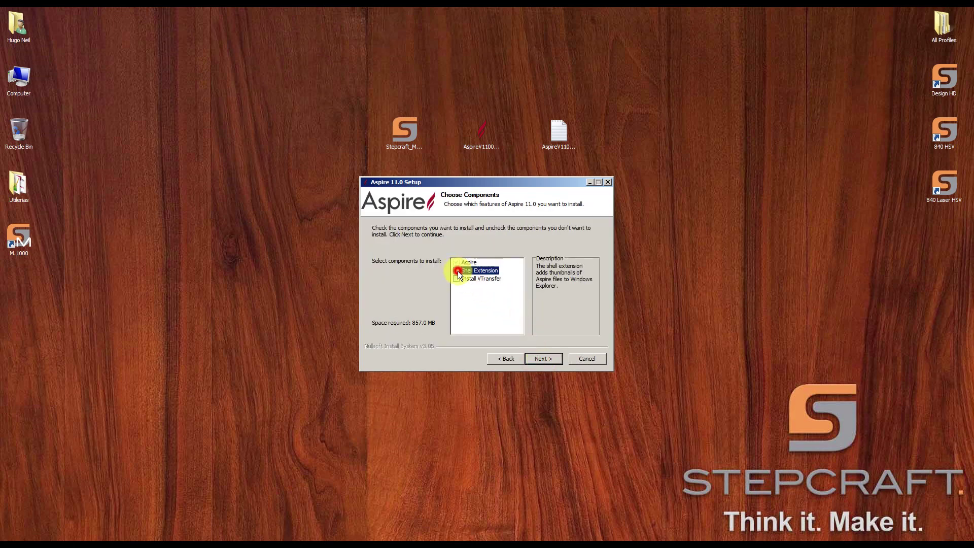
{"action": "left_click", "coordinate": [542, 358]}
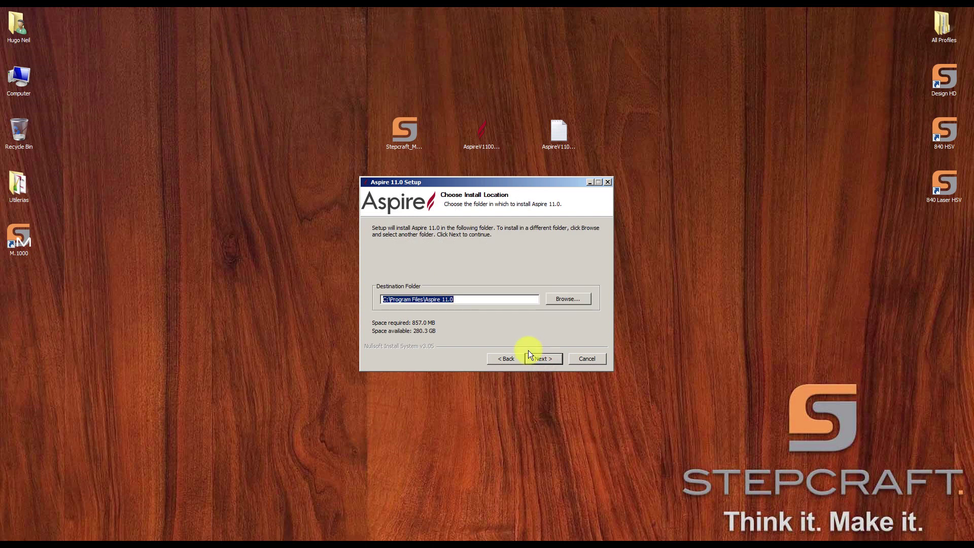
{"action": "left_click", "coordinate": [539, 358]}
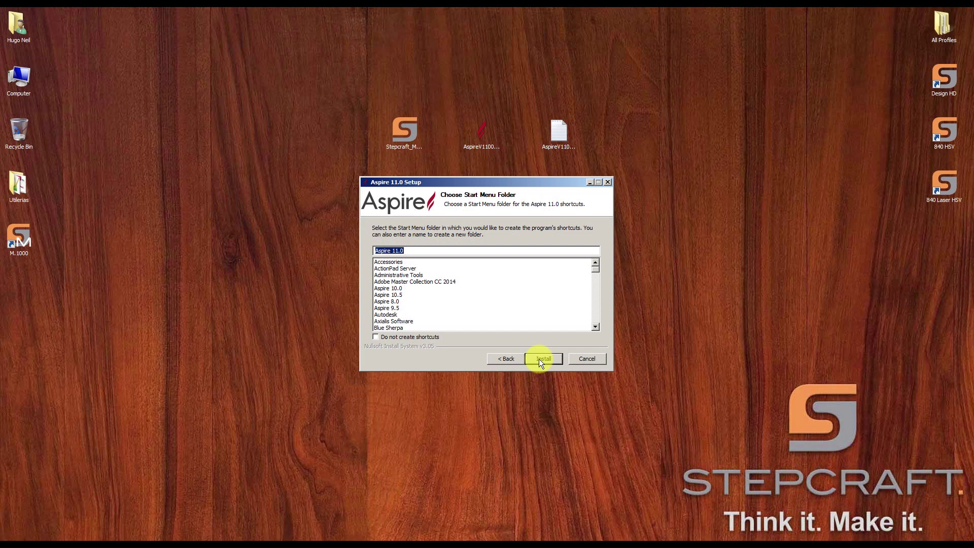
{"action": "left_click", "coordinate": [542, 359]}
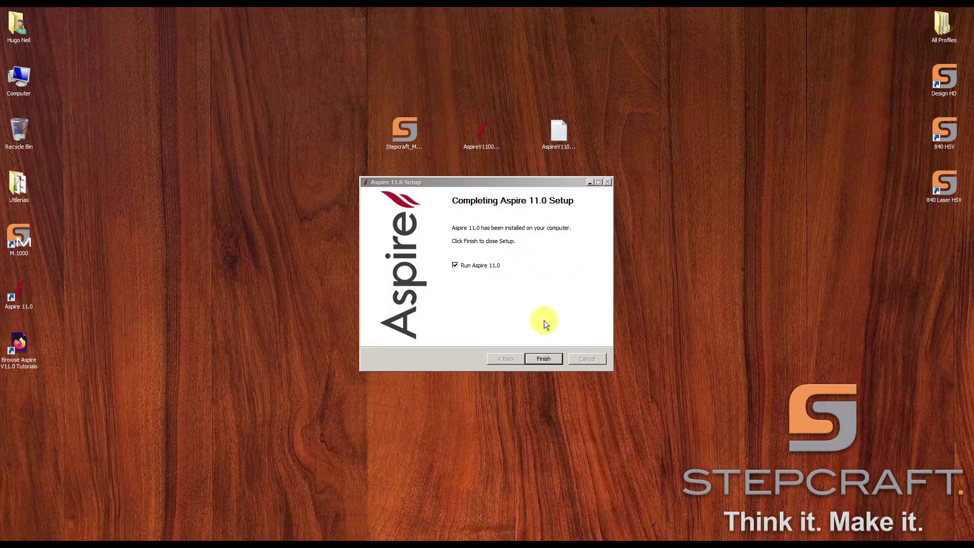
{"action": "left_click", "coordinate": [544, 360]}
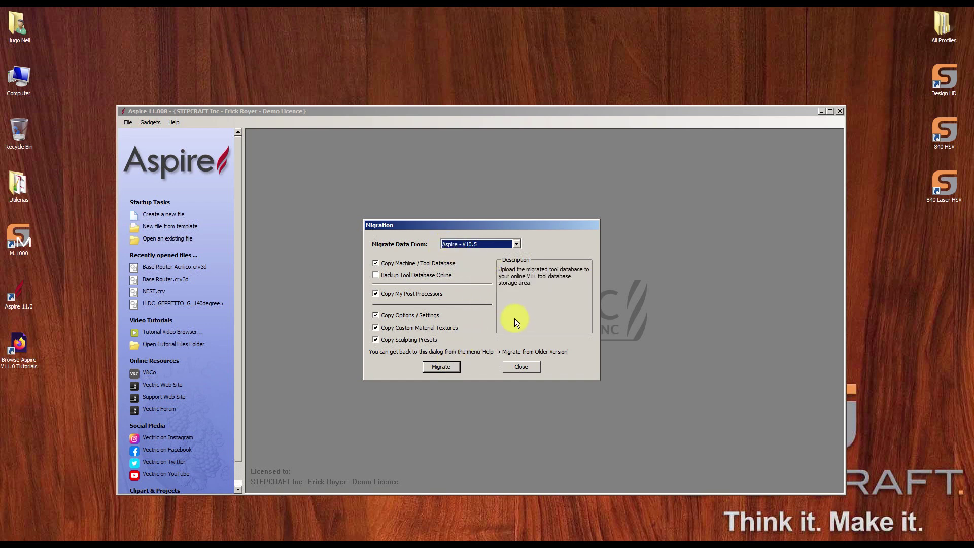
- Deselect the tool database, post processors, options, material textures and sculpting presets for migration from Aspire V10.5, and close without migrating
{"action": "left_click", "coordinate": [380, 264]}
{"action": "left_click", "coordinate": [387, 292]}
{"action": "left_click", "coordinate": [387, 327]}
{"action": "left_click", "coordinate": [375, 315]}
{"action": "left_click", "coordinate": [376, 340]}
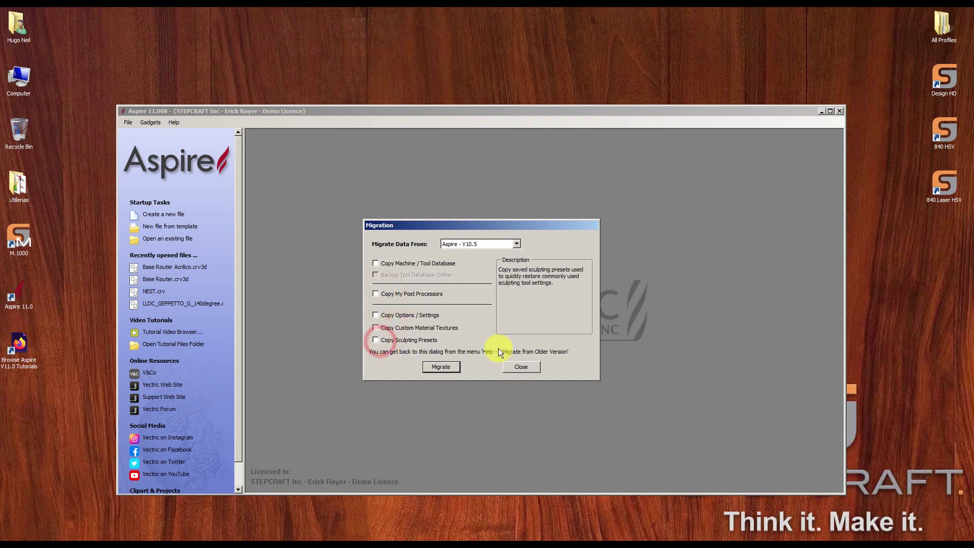
{"action": "left_click", "coordinate": [526, 363]}
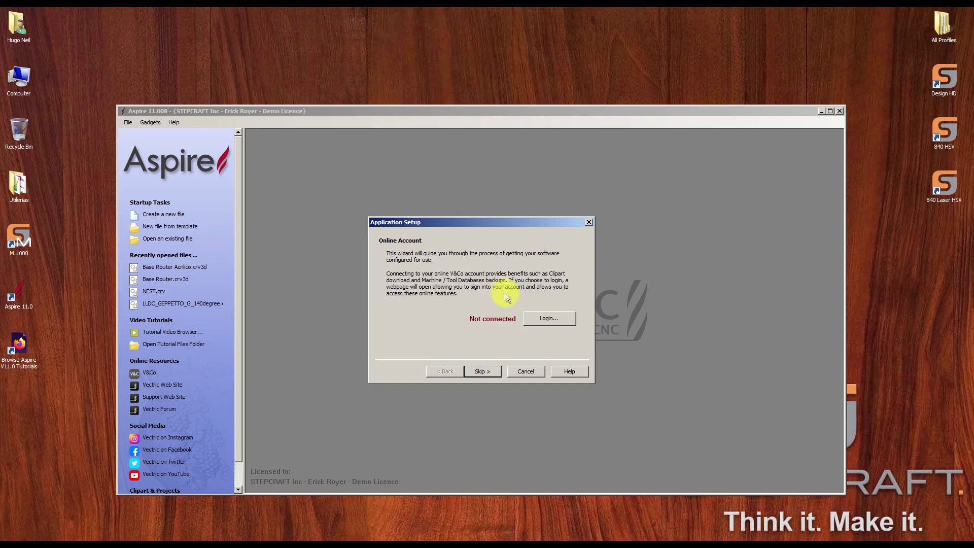
- Skip the online account login in Application Setup and open the online machine search
{"action": "left_click", "coordinate": [484, 372]}
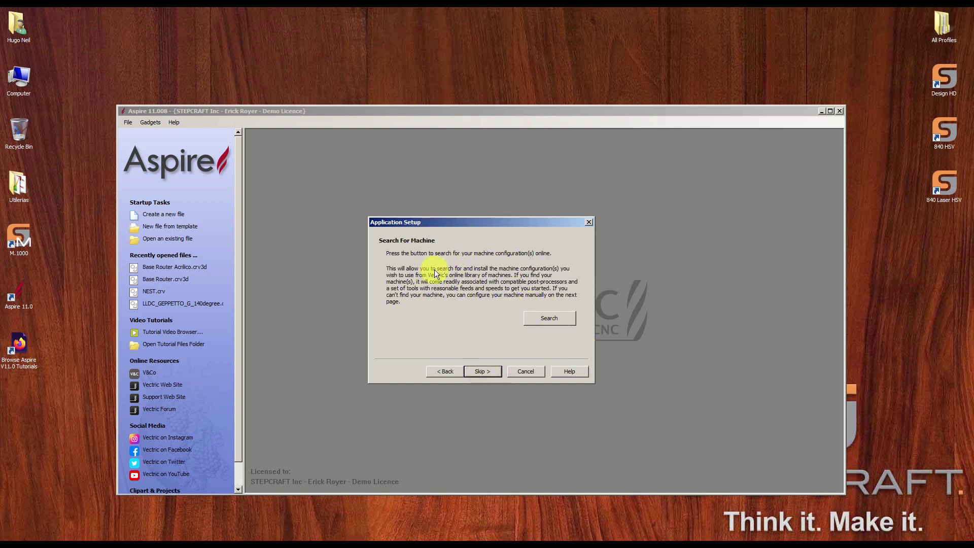
{"action": "left_click", "coordinate": [550, 318]}
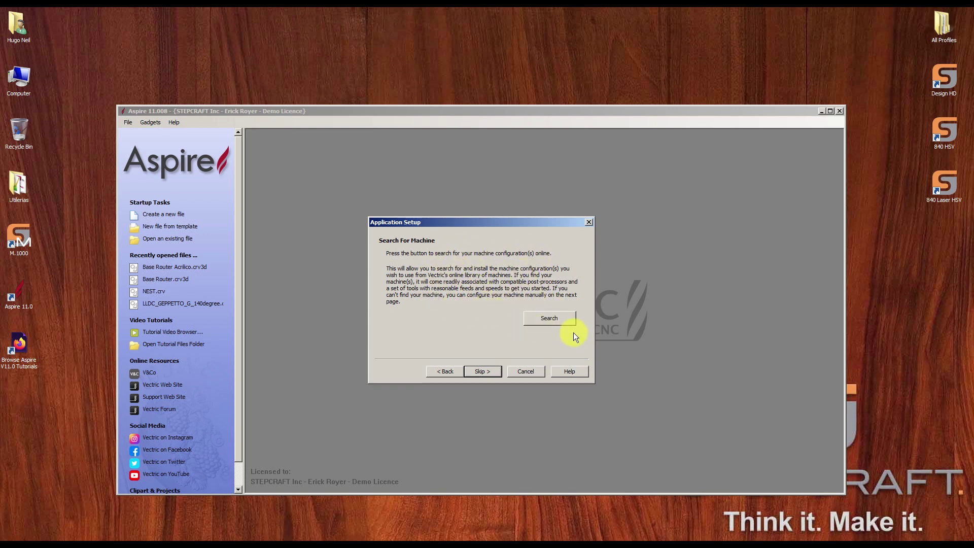
{"action": "left_click", "coordinate": [552, 319]}
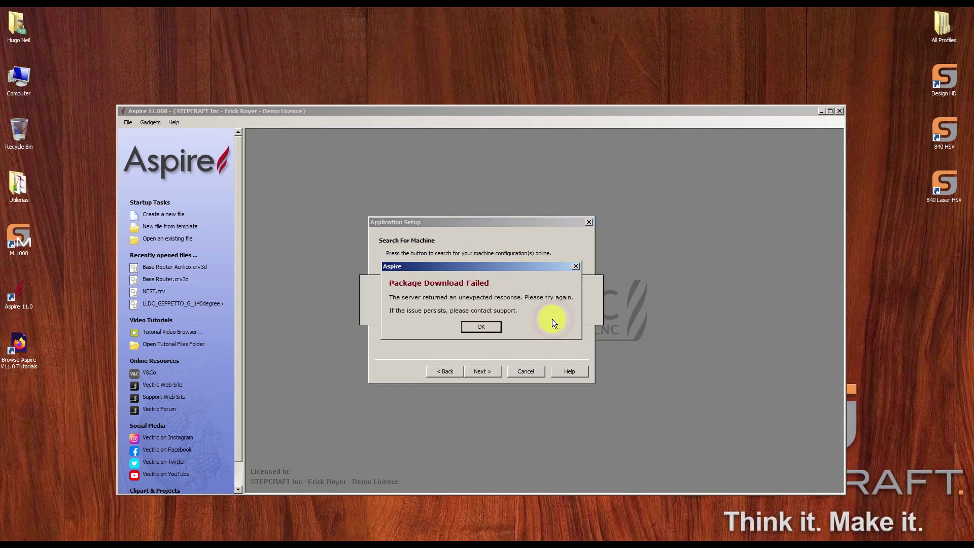
{"action": "left_click", "coordinate": [480, 328]}
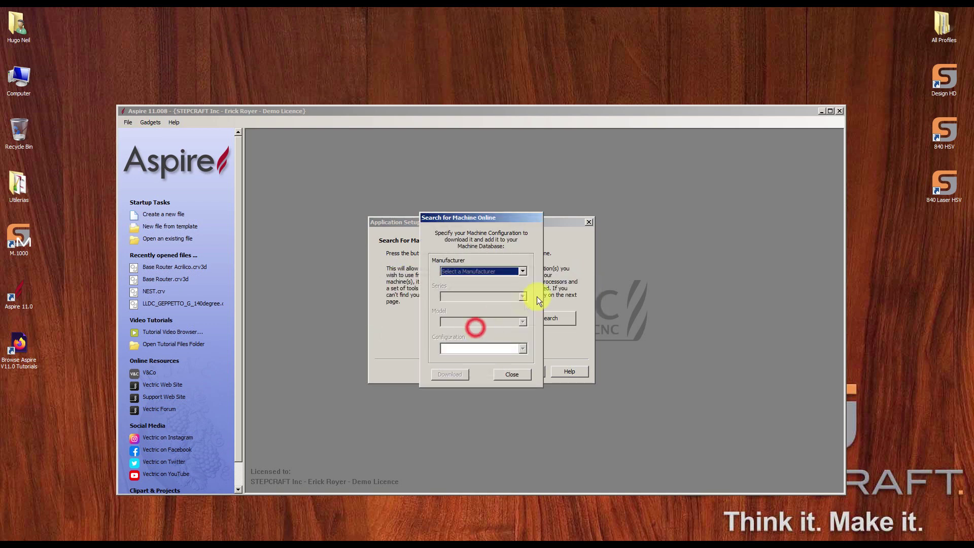
- Try to download the Stepcraft M series model 1000 machine with only the UCCNC configuration, and close the machine search
{"action": "left_click", "coordinate": [519, 273]}
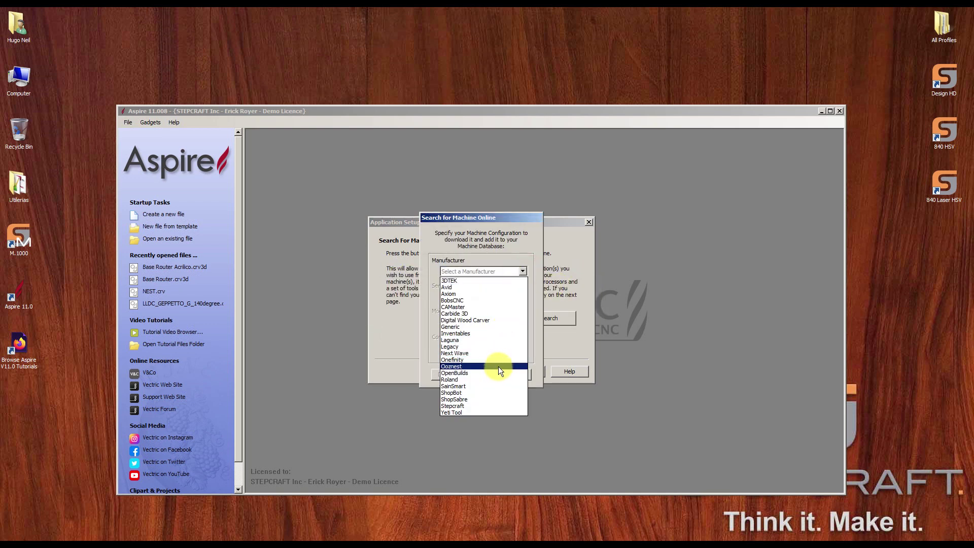
{"action": "left_click", "coordinate": [462, 406]}
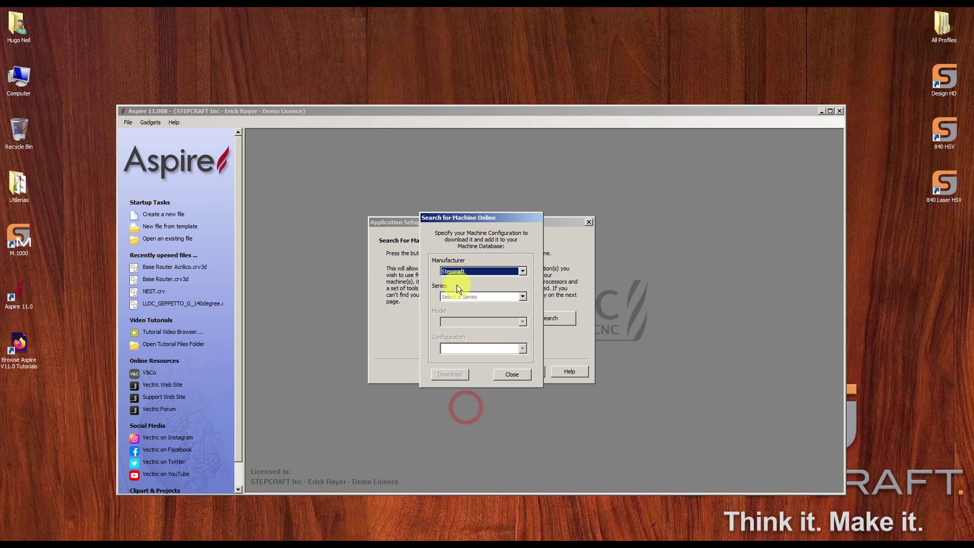
{"action": "left_click", "coordinate": [522, 296]}
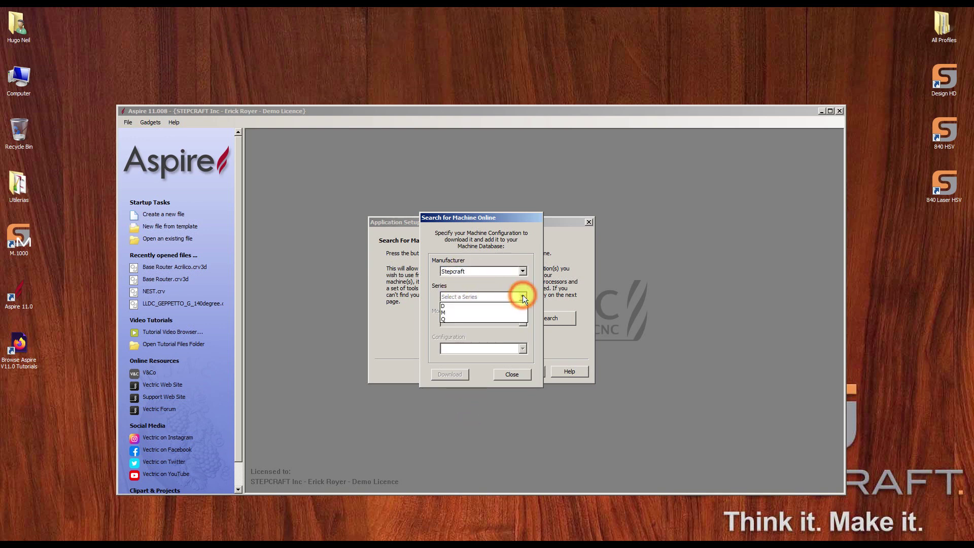
{"action": "left_click", "coordinate": [486, 313]}
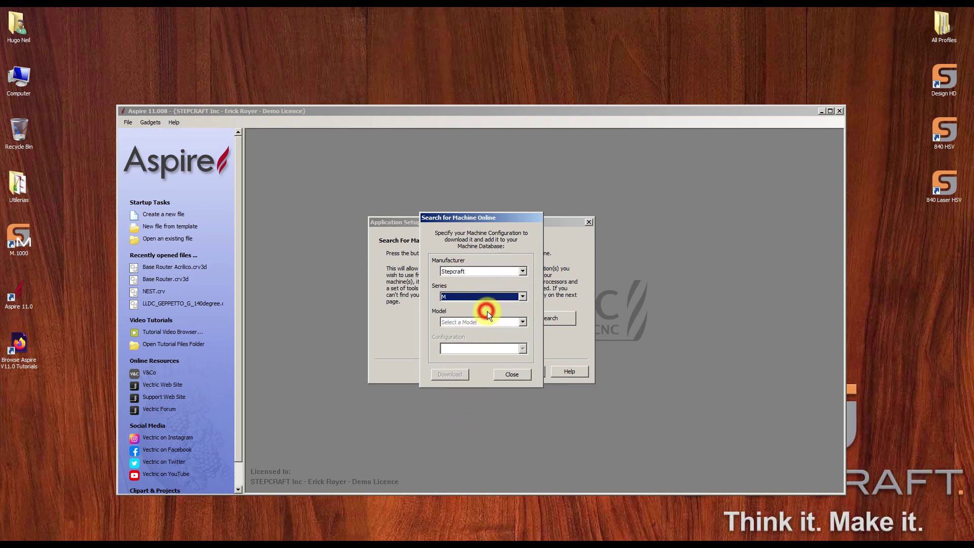
{"action": "left_click", "coordinate": [522, 323]}
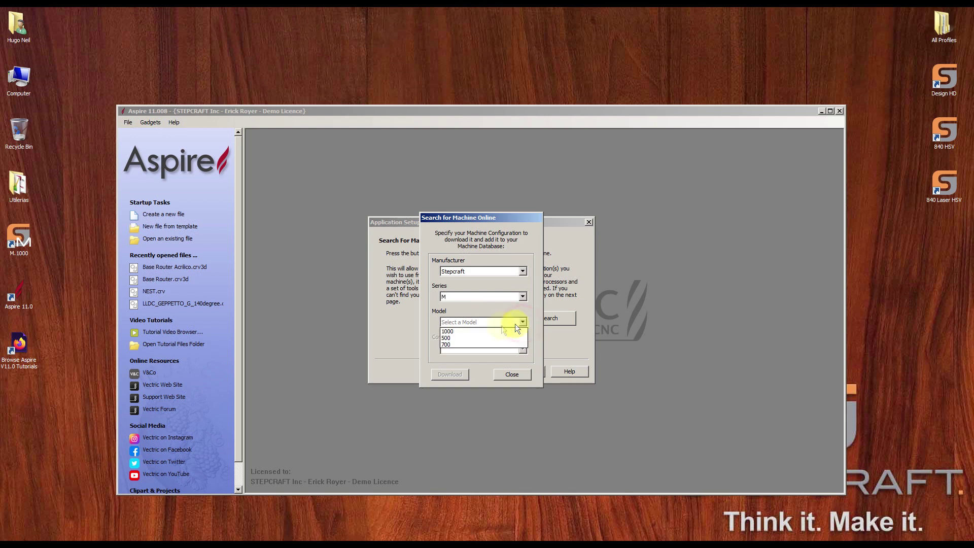
{"action": "left_click", "coordinate": [485, 330]}
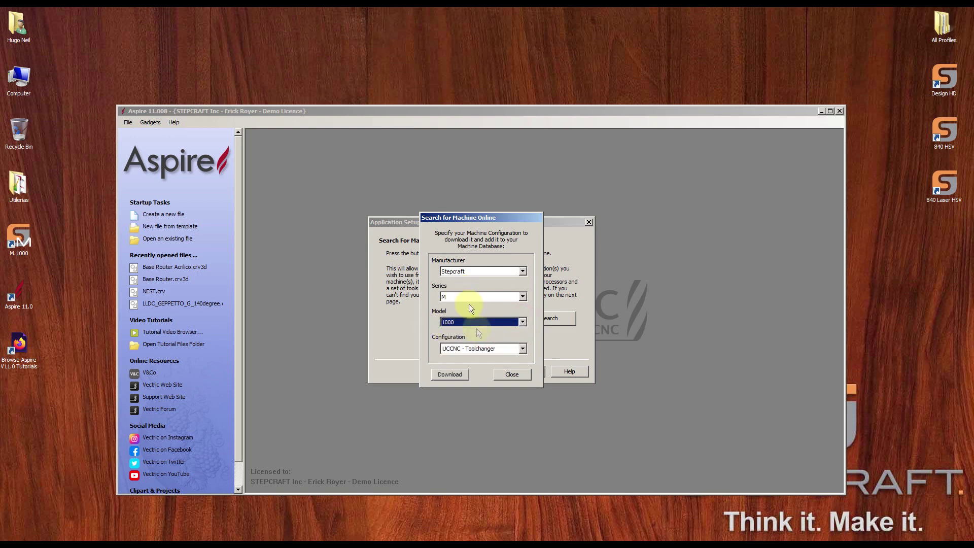
{"action": "left_click", "coordinate": [523, 349]}
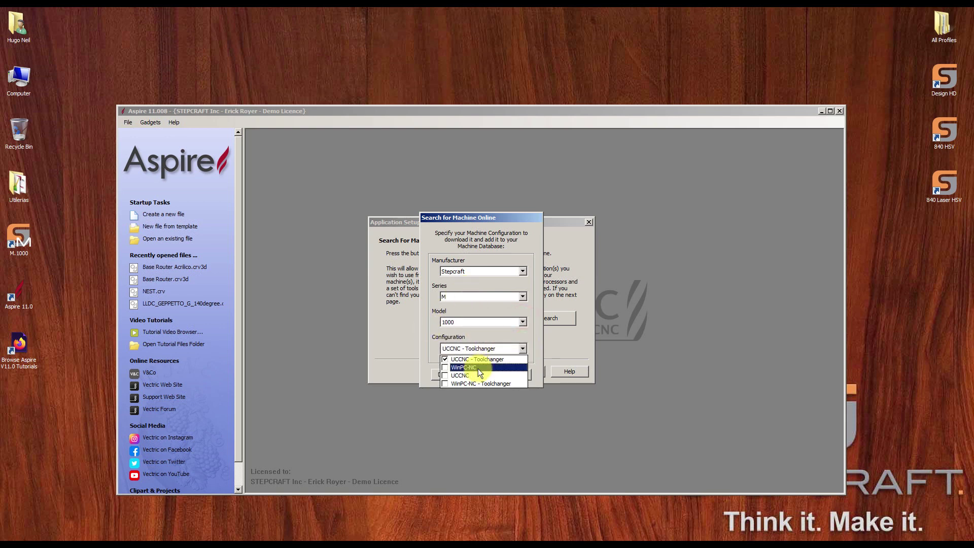
{"action": "left_click", "coordinate": [445, 376]}
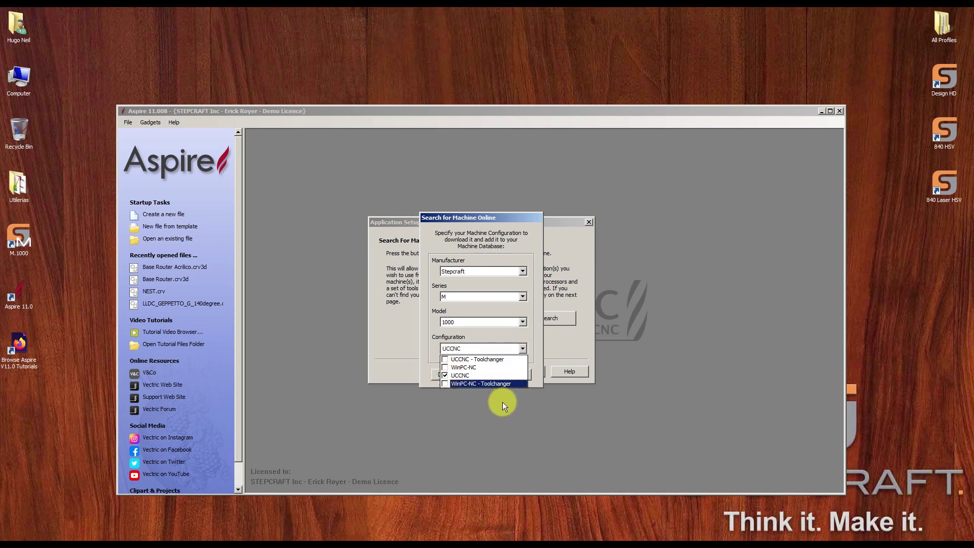
{"action": "left_click", "coordinate": [537, 350]}
{"action": "left_click", "coordinate": [451, 374]}
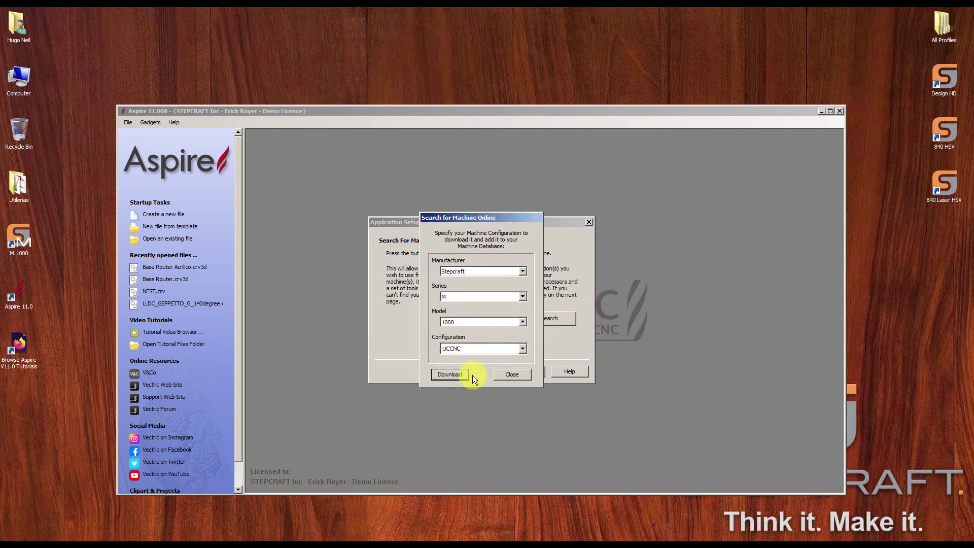
{"action": "left_click", "coordinate": [505, 374]}
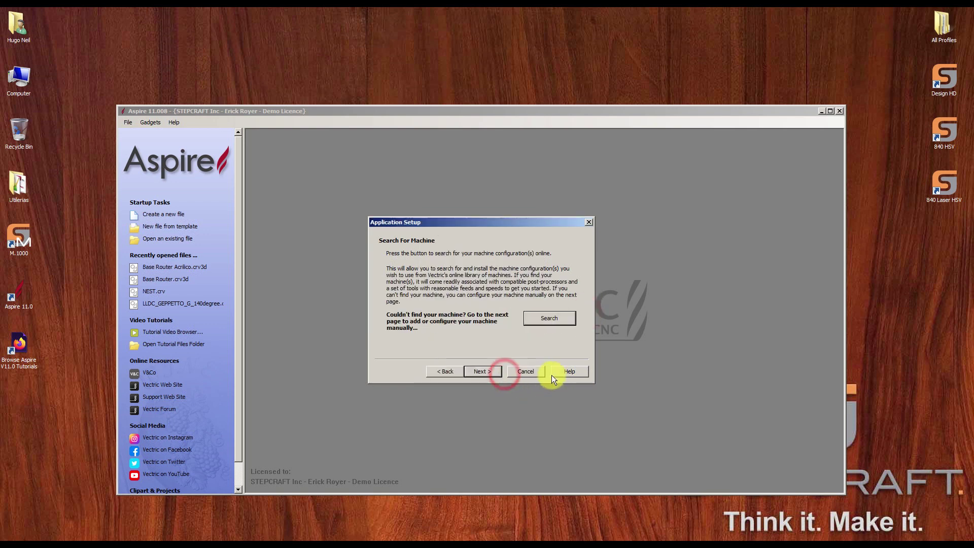
- Skip the online machine search and add a new machine named Stepcraft M.1000 with Stepcraft as the manufacturer
{"action": "left_click", "coordinate": [489, 372]}
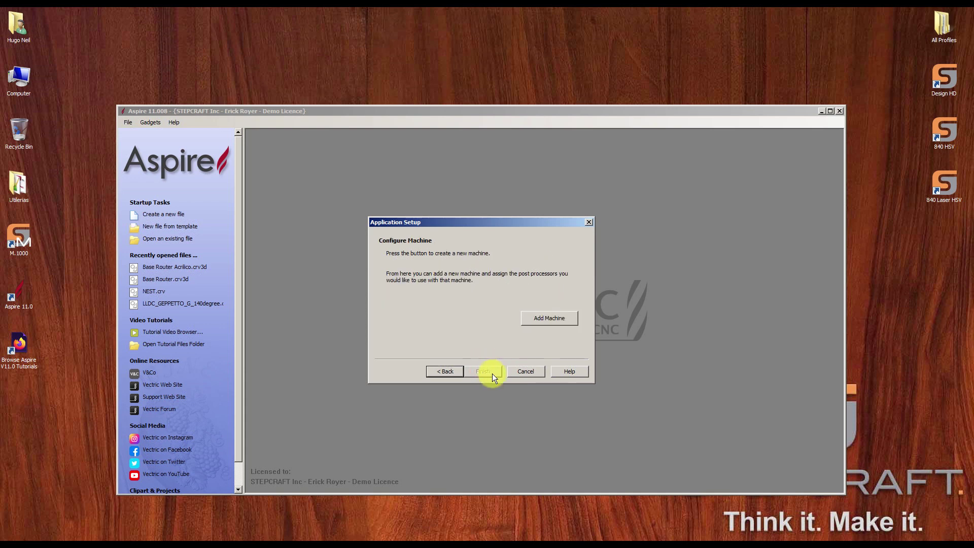
{"action": "left_click", "coordinate": [548, 319]}
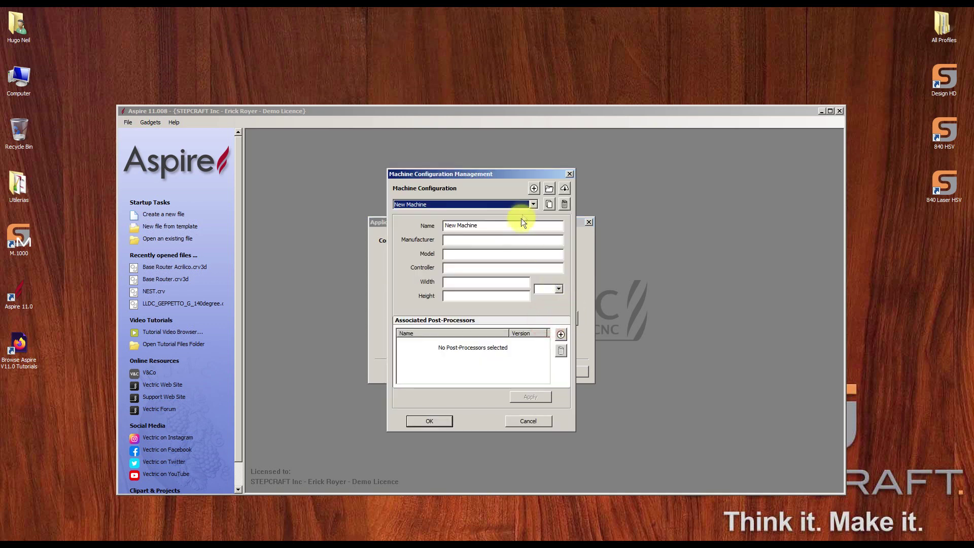
{"action": "left_click", "coordinate": [534, 205]}
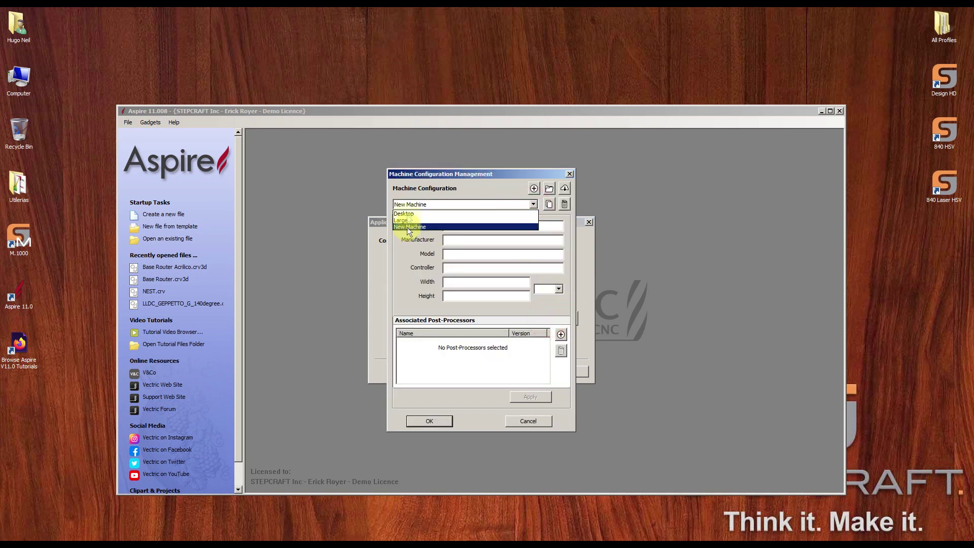
{"action": "left_click", "coordinate": [412, 228]}
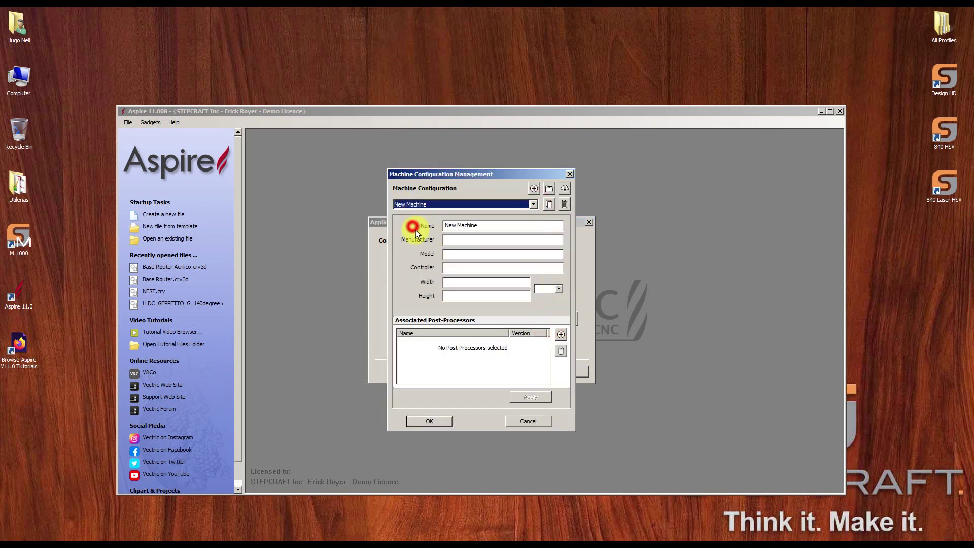
{"action": "triple_click", "coordinate": [487, 225]}
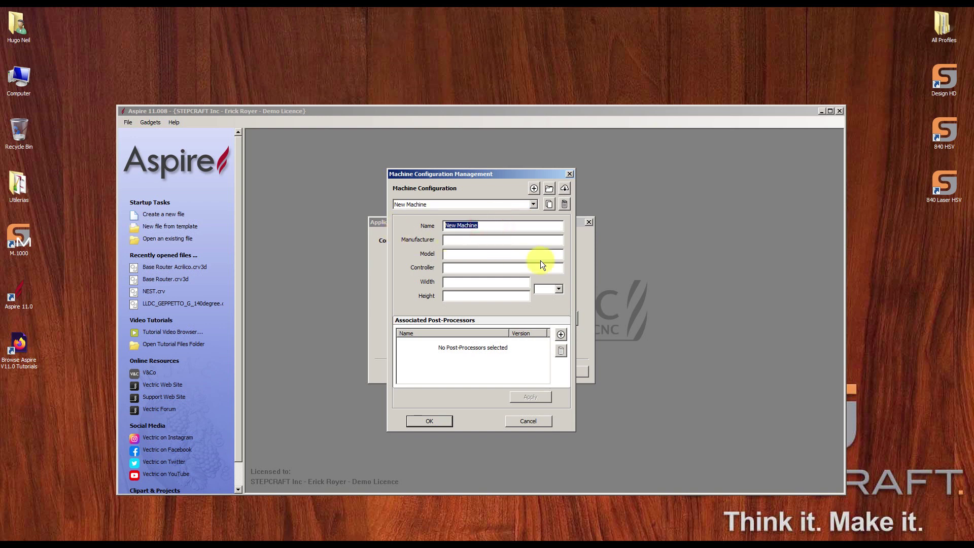
{"action": "type", "text": "Stepcraft M.1000"}
{"action": "left_click", "coordinate": [477, 241]}
{"action": "type", "text": "Stepcraft"}
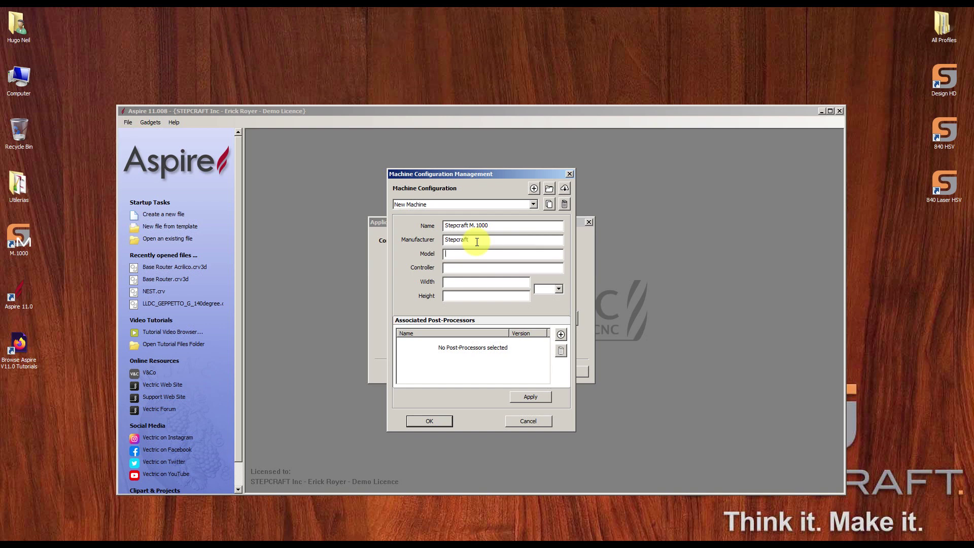
- Set the new machine's model to M.1000 and its controller to UCCNC
{"action": "key", "text": "Tab"}
{"action": "type", "text": "M"}
{"action": "type", "text": ".1000"}
{"action": "type", "text": "UCCCN"}
{"action": "key", "text": "BackSpace"}
{"action": "key", "text": "BackSpace"}
{"action": "type", "text": "CNC"}
{"action": "key", "text": "Tab"}
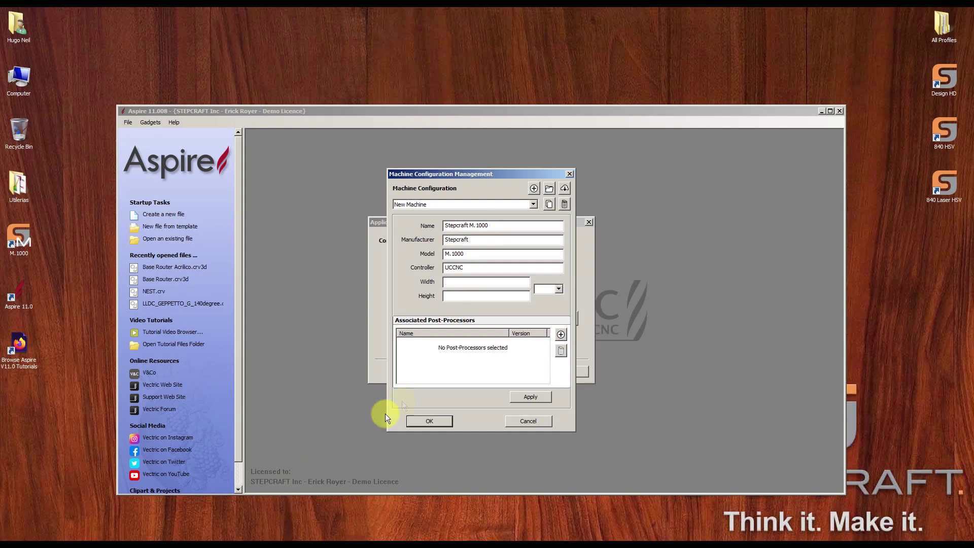
- Consult the M series size chart and set the machine's width to 26.75 and height to 41.1, in inches
{"action": "left_click", "coordinate": [282, 538]}
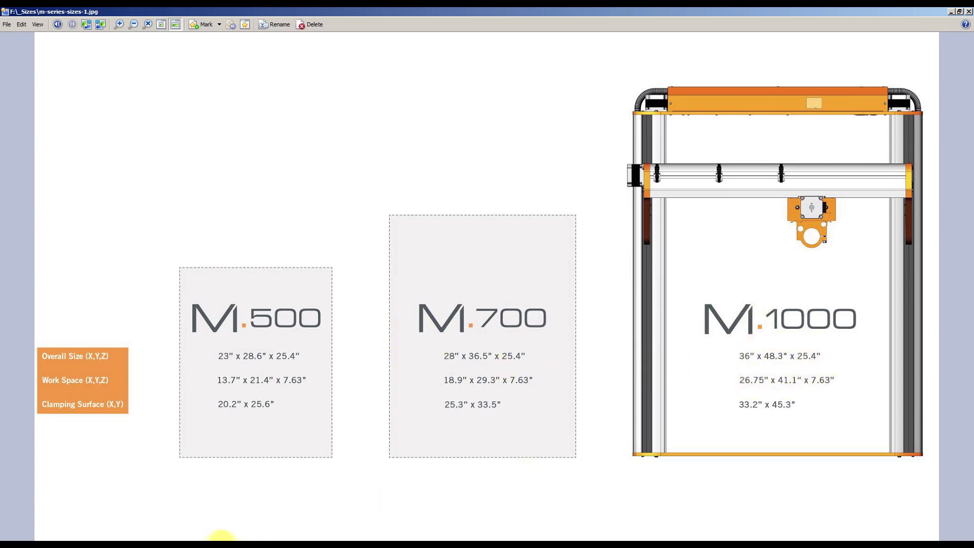
{"action": "left_click", "coordinate": [215, 539]}
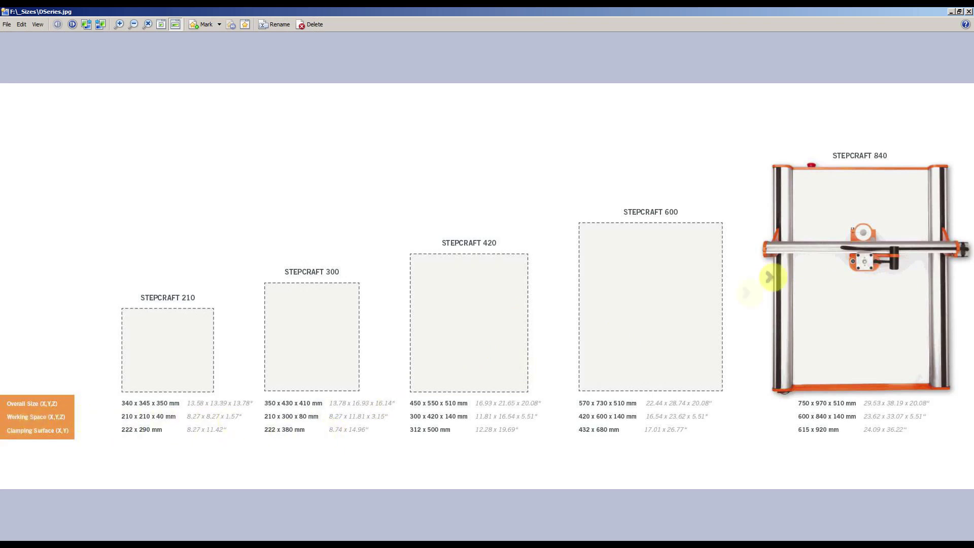
{"action": "key", "text": "Right"}
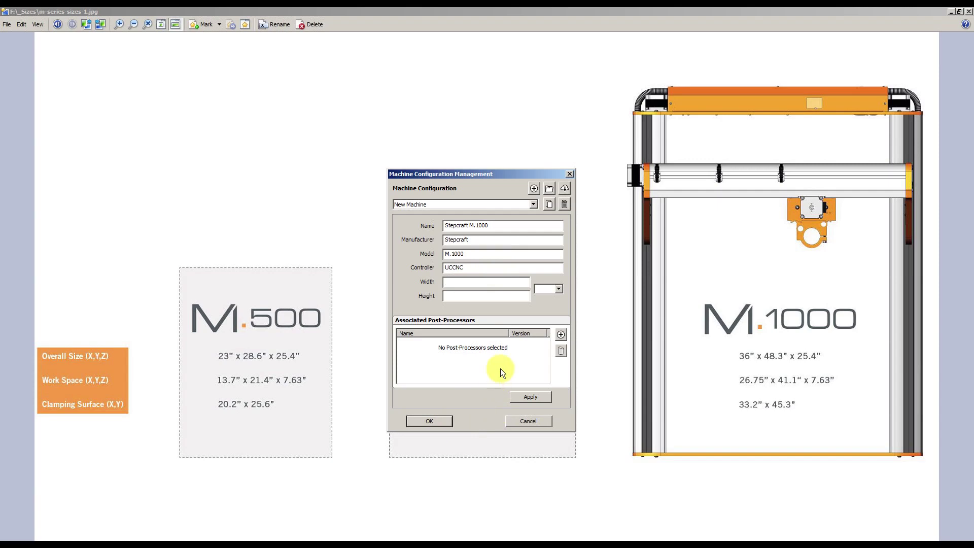
{"action": "left_click", "coordinate": [455, 283]}
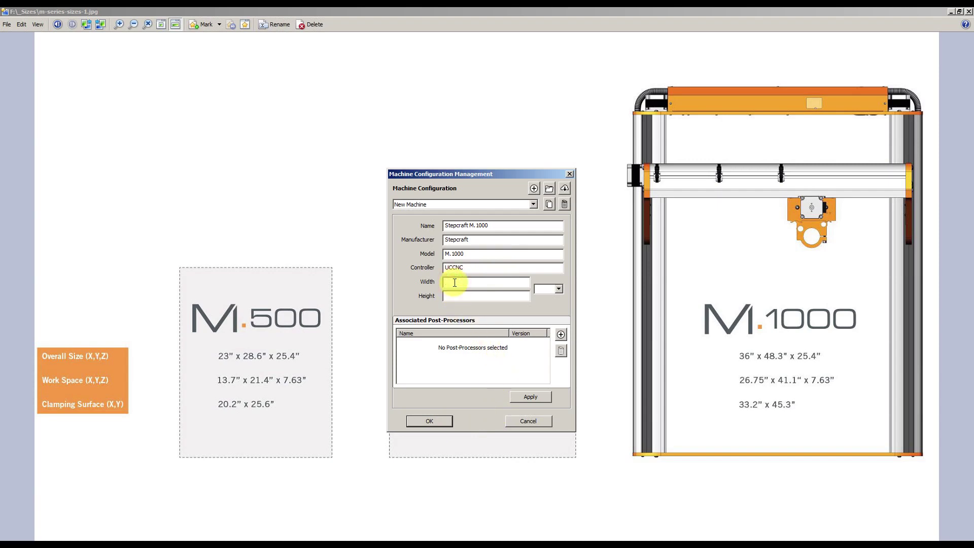
{"action": "type", "text": "26."}
{"action": "type", "text": "75"}
{"action": "type", "text": "41.1"}
{"action": "key", "text": "Tab"}
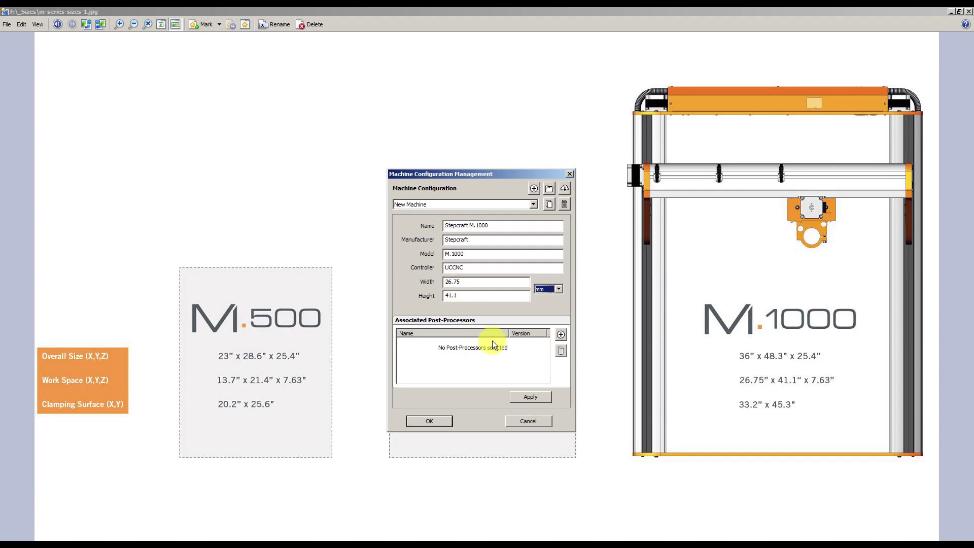
{"action": "left_click", "coordinate": [557, 292]}
{"action": "left_click", "coordinate": [547, 305]}
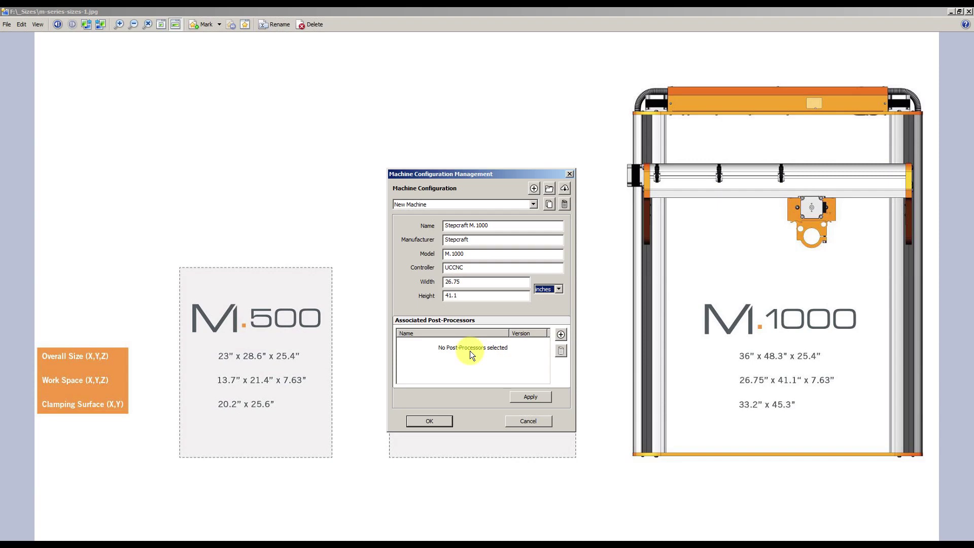
- Open the post-processor list and examine the Stepcraft2 entries and the built-in Stepcraft Laser and Stepcraft UCCNC entries
{"action": "left_click", "coordinate": [561, 334]}
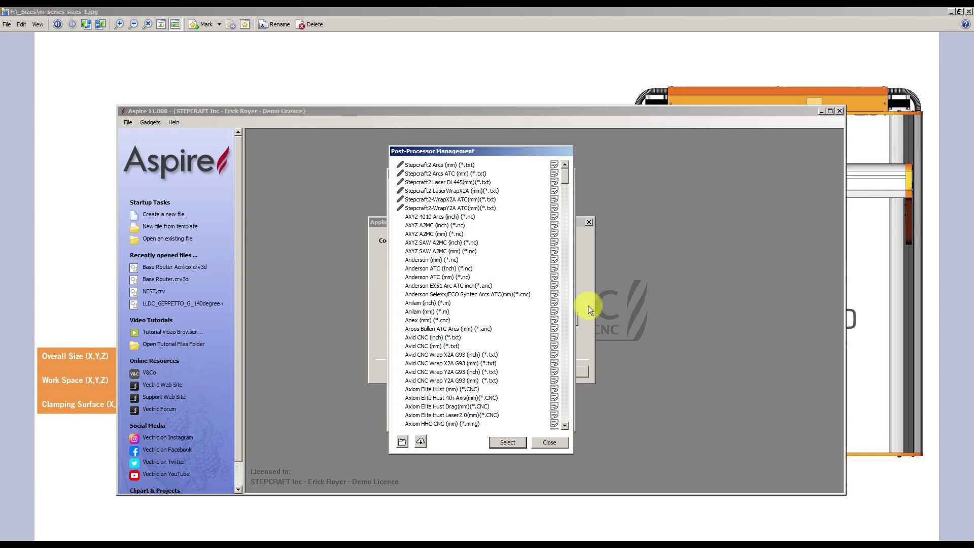
{"action": "left_click", "coordinate": [441, 166]}
{"action": "left_click", "coordinate": [441, 208], "text": "shift"}
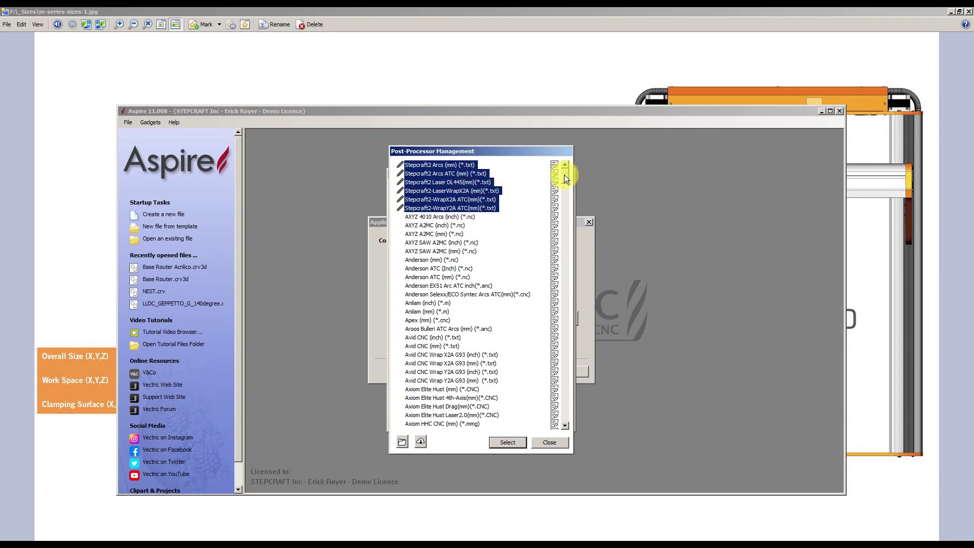
{"action": "left_click_drag", "start_coordinate": [564, 174], "coordinate": [552, 384]}
{"action": "scroll", "coordinate": [554, 386], "scroll_direction": "down", "scroll_amount": 4}
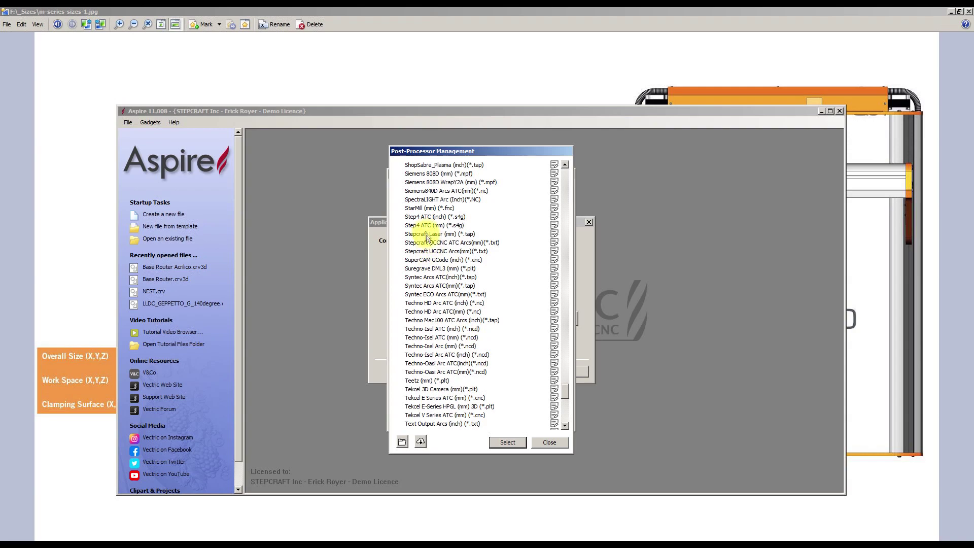
{"action": "left_click_drag", "start_coordinate": [426, 234], "coordinate": [430, 251]}
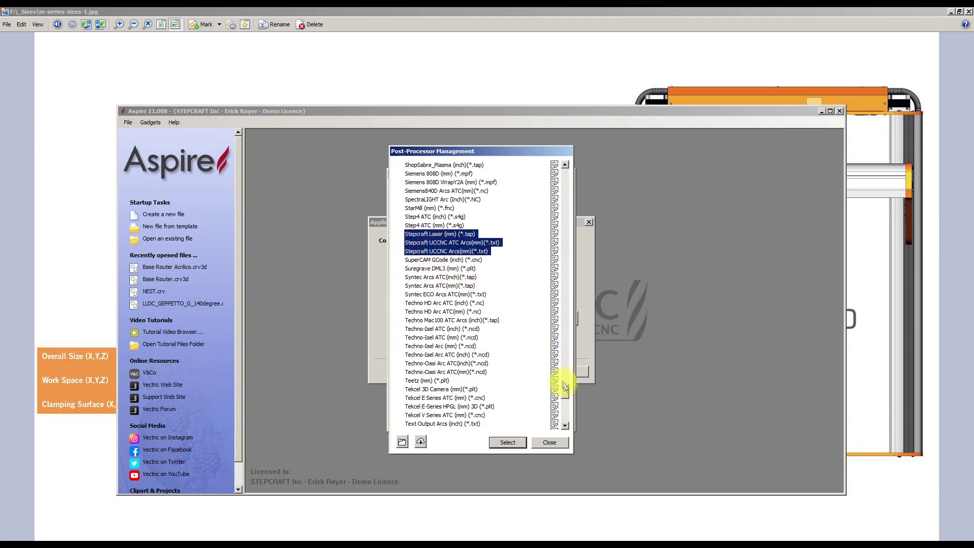
{"action": "left_click_drag", "start_coordinate": [566, 389], "coordinate": [568, 162]}
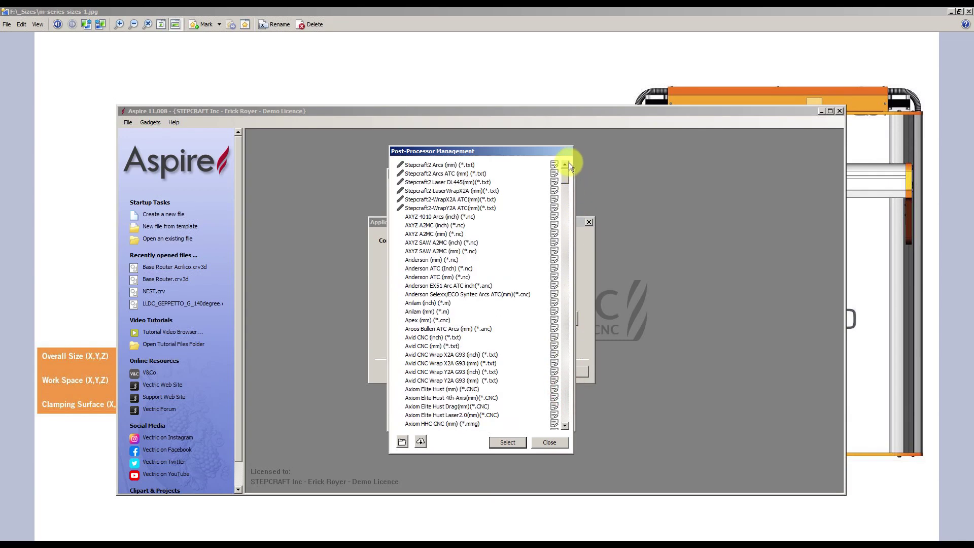
- Review the Stepcraft2 Arcs, Arcs ATC, Laser DL445, LaserWrapX2A, WrapX2A ATC and WrapY2A ATC post-processors in turn
{"action": "left_click", "coordinate": [472, 165]}
{"action": "left_click", "coordinate": [477, 208], "text": "shift"}
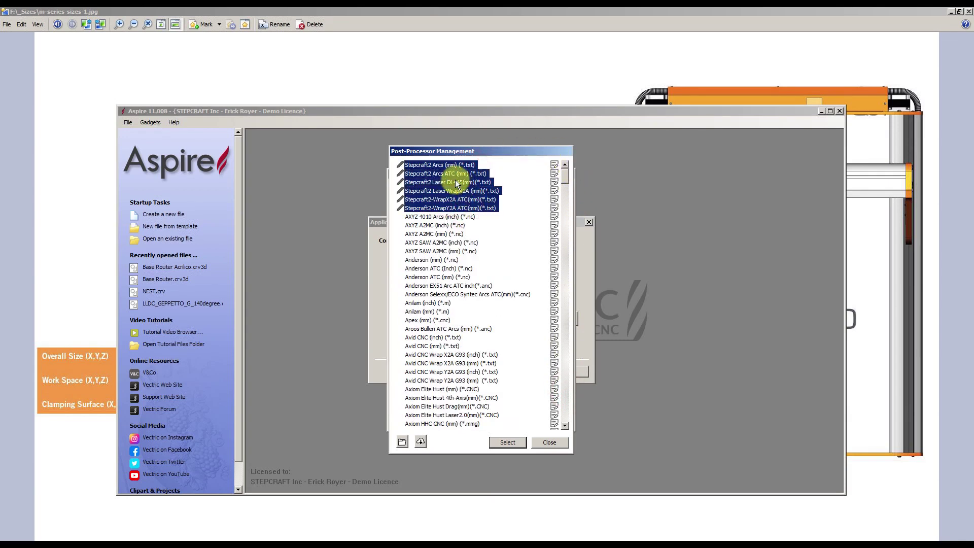
{"action": "left_click", "coordinate": [431, 165]}
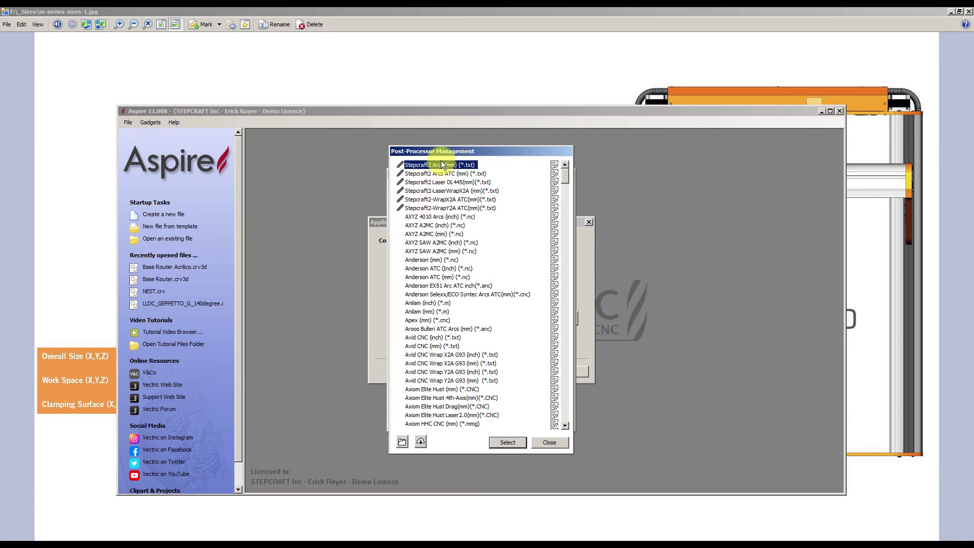
{"action": "left_click", "coordinate": [444, 168]}
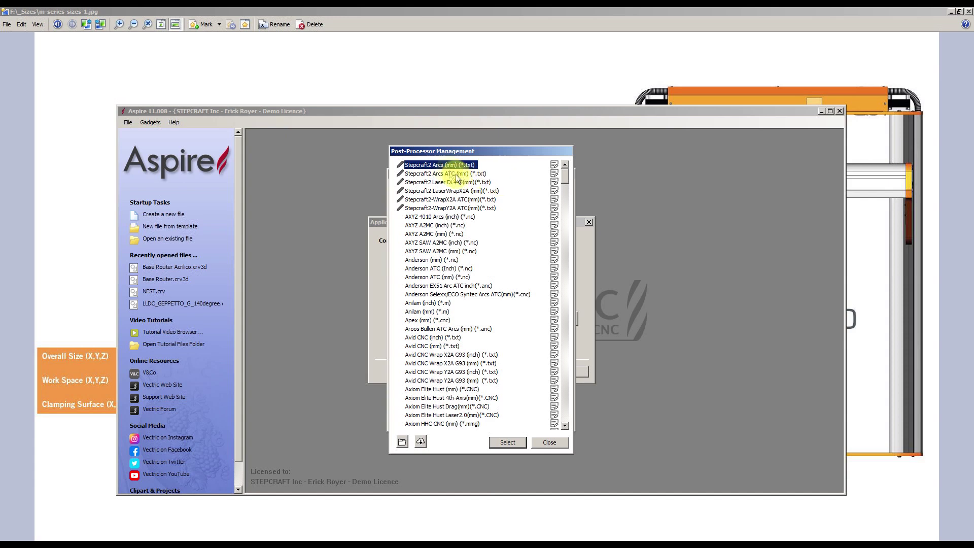
{"action": "left_click", "coordinate": [435, 174]}
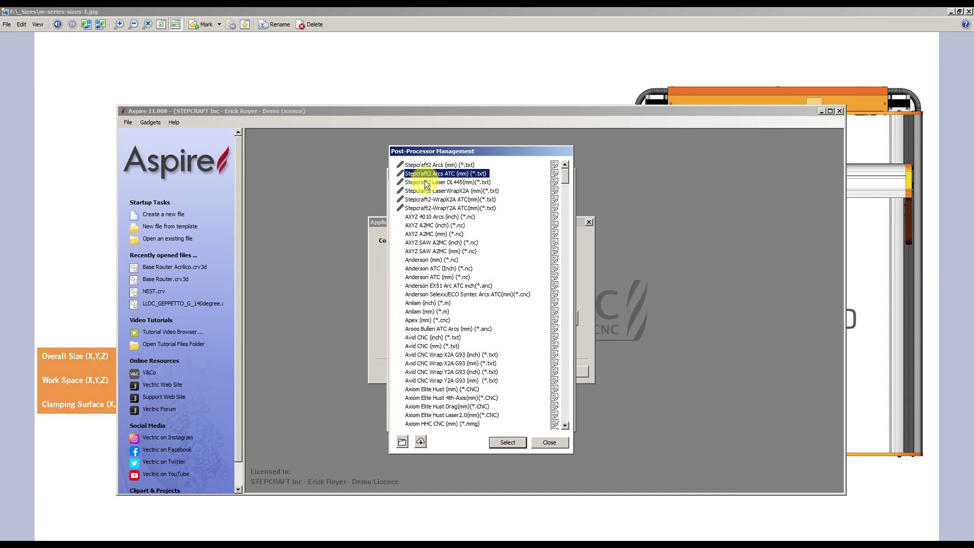
{"action": "left_click", "coordinate": [443, 182]}
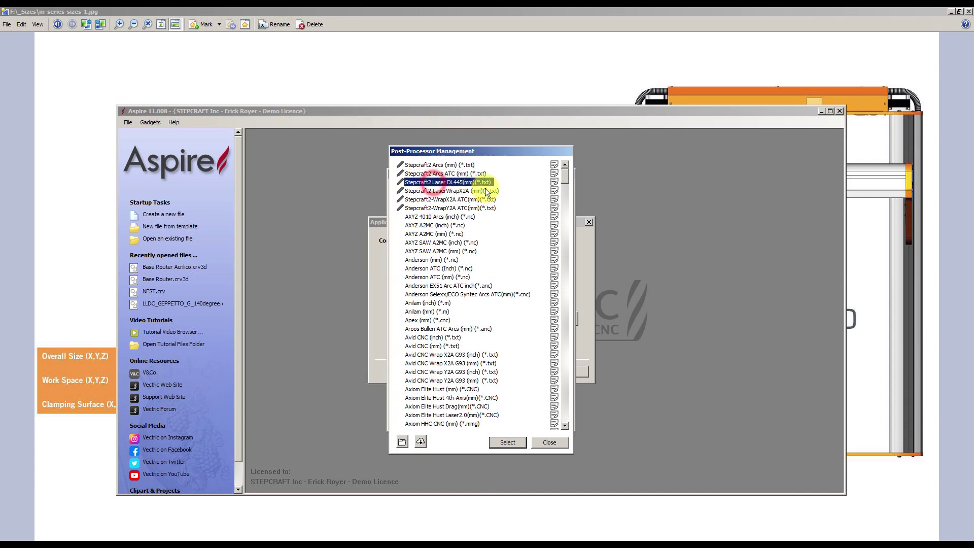
{"action": "left_click", "coordinate": [454, 191]}
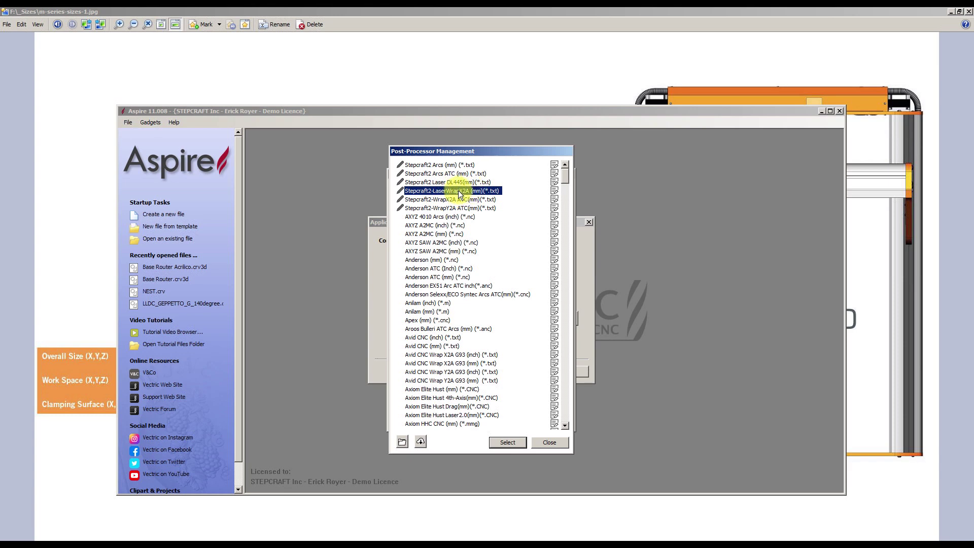
{"action": "left_click_drag", "start_coordinate": [455, 199], "coordinate": [459, 212]}
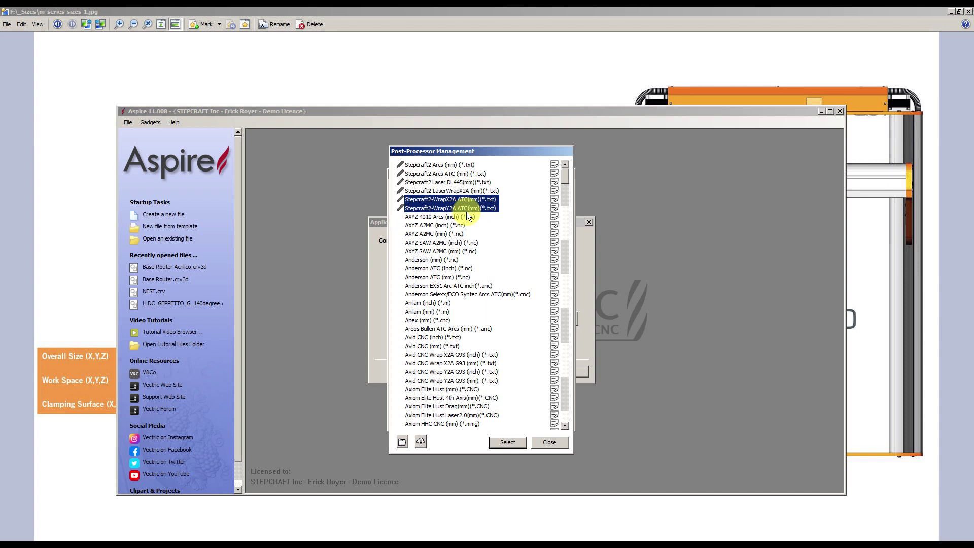
{"action": "left_click", "coordinate": [448, 167]}
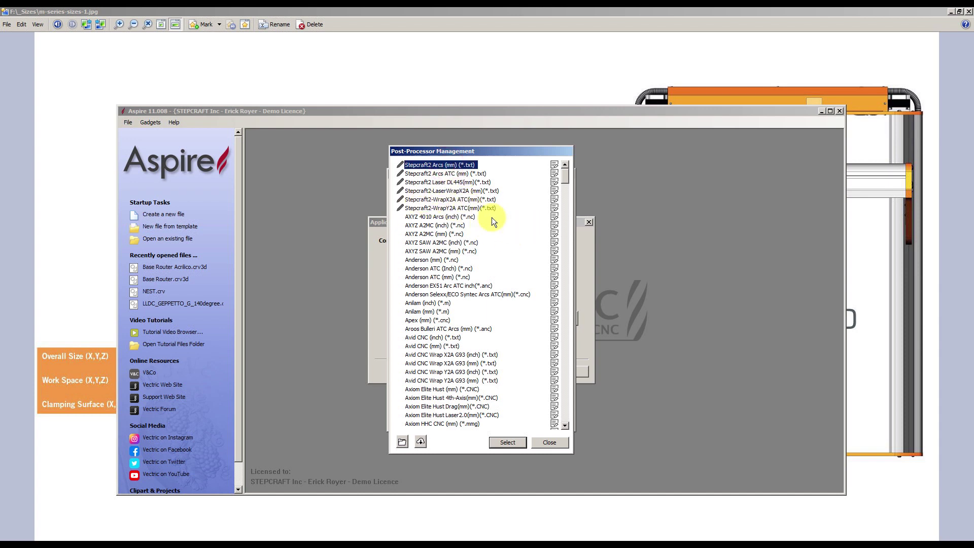
- Associate the six Stepcraft2 post-processors, from Arcs to WrapY2A ATC, with the machine, save the configuration and finish the application setup
{"action": "left_click", "coordinate": [437, 164]}
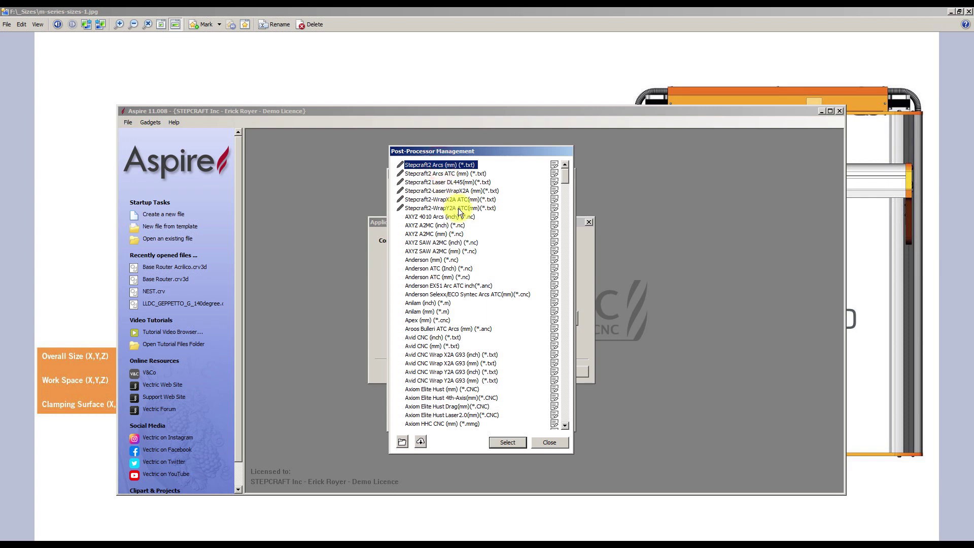
{"action": "left_click", "coordinate": [459, 208], "text": "shift"}
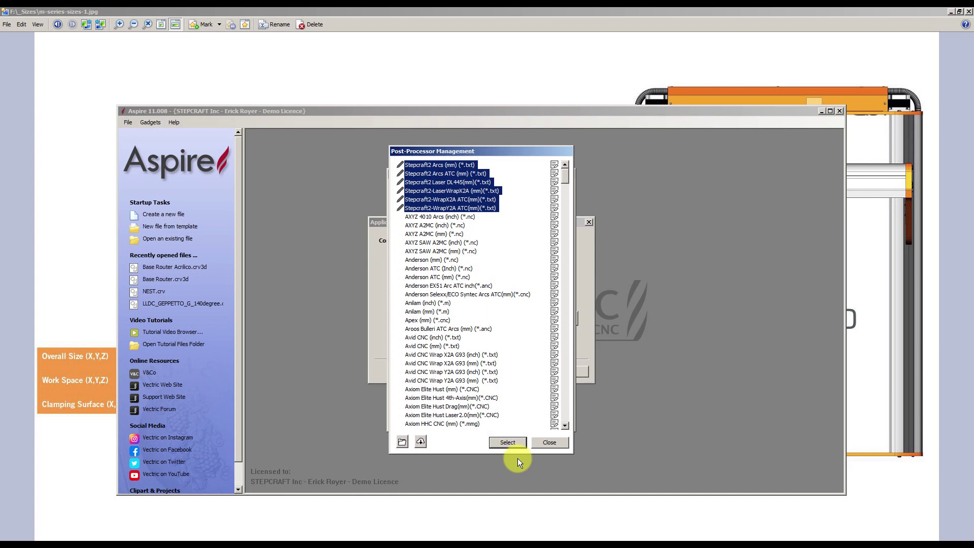
{"action": "left_click", "coordinate": [507, 443]}
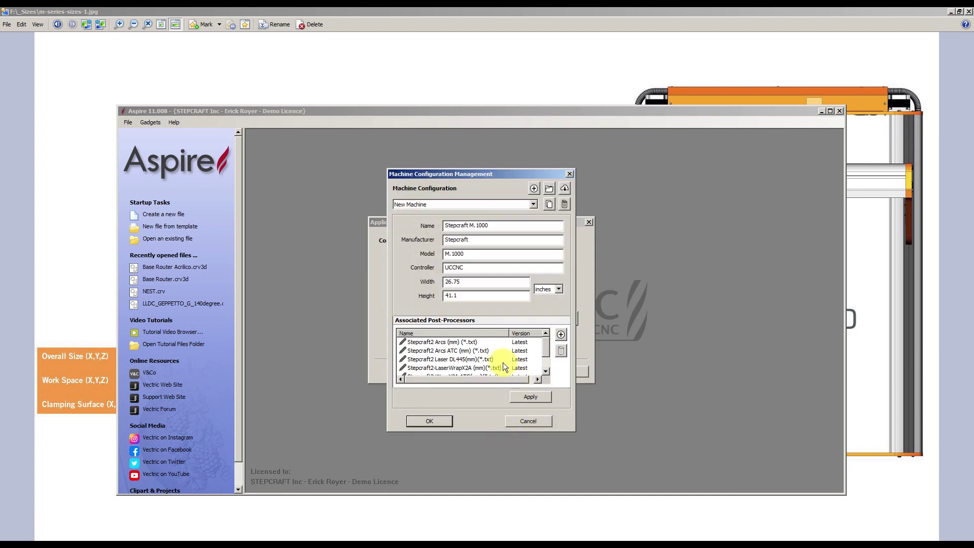
{"action": "scroll", "coordinate": [543, 358], "scroll_direction": "down", "scroll_amount": 2}
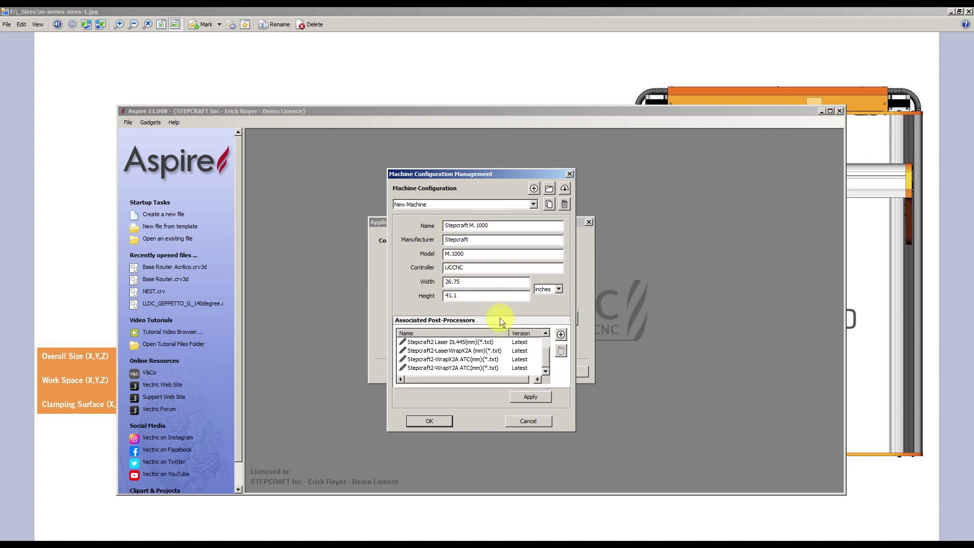
{"action": "left_click", "coordinate": [429, 421]}
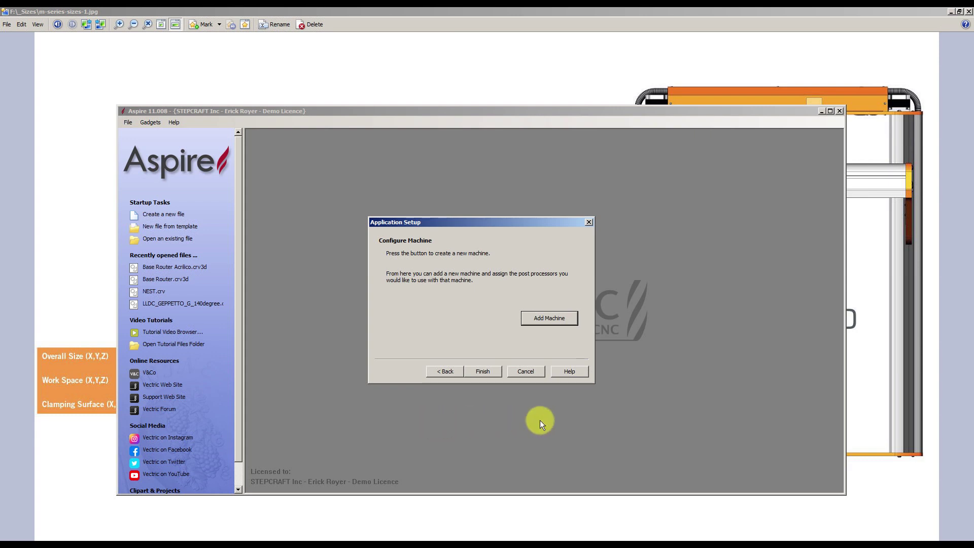
{"action": "left_click", "coordinate": [489, 374]}
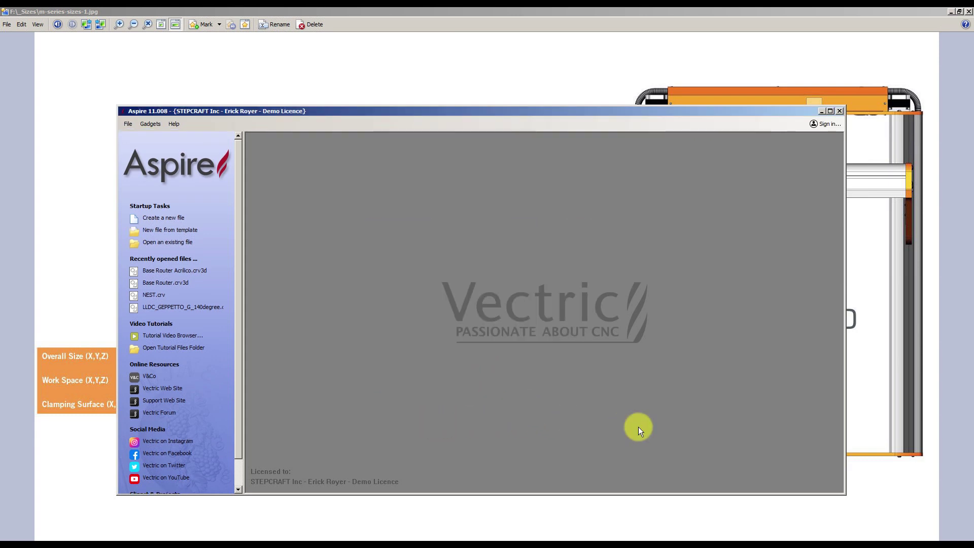
- Maximize the window and create a new single-sided job, 10 x 10 inches and 1.5 inches thick
{"action": "double_click", "coordinate": [640, 110]}
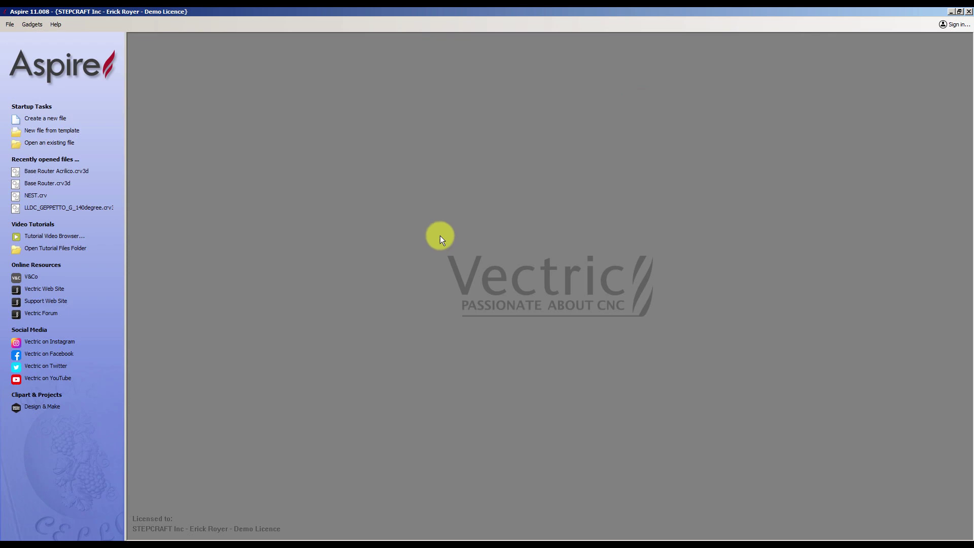
{"action": "left_click", "coordinate": [56, 119]}
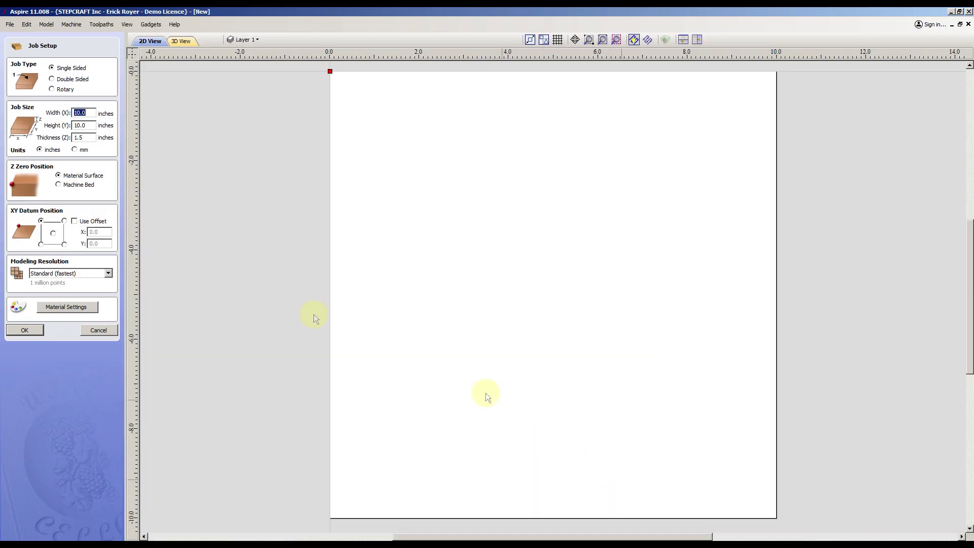
{"action": "left_click", "coordinate": [27, 330]}
- Draw a circle about 5.8 inches in diameter near the middle of the job
{"action": "left_click", "coordinate": [32, 106]}
{"action": "left_click_drag", "start_coordinate": [523, 268], "coordinate": [639, 312]}
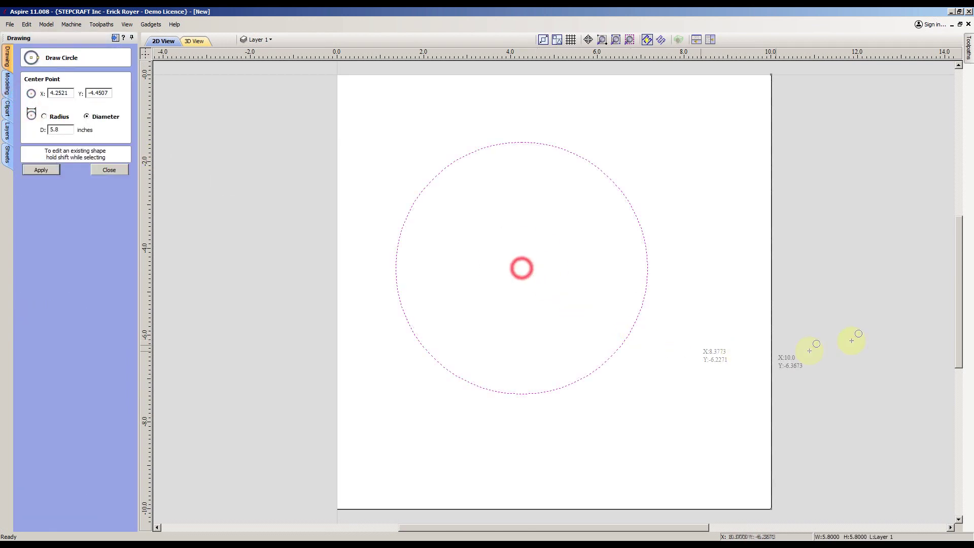
- Calculate a profile toolpath for the circle using the 1/4" End Mill, and close the toolpath preview
{"action": "left_click", "coordinate": [965, 48]}
{"action": "left_click", "coordinate": [835, 124]}
{"action": "left_click", "coordinate": [849, 517]}
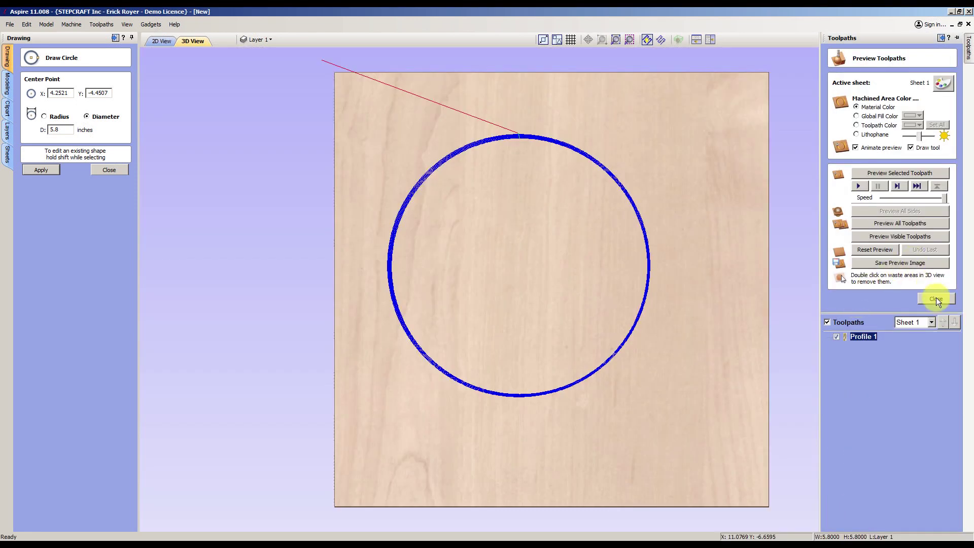
{"action": "left_click", "coordinate": [936, 299]}
- Set toolpath output to the Stepcraft M.1000 machine with the Stepcraft2 Arcs (mm) post-processor, and open the file save dialog without saving
{"action": "left_click", "coordinate": [908, 214]}
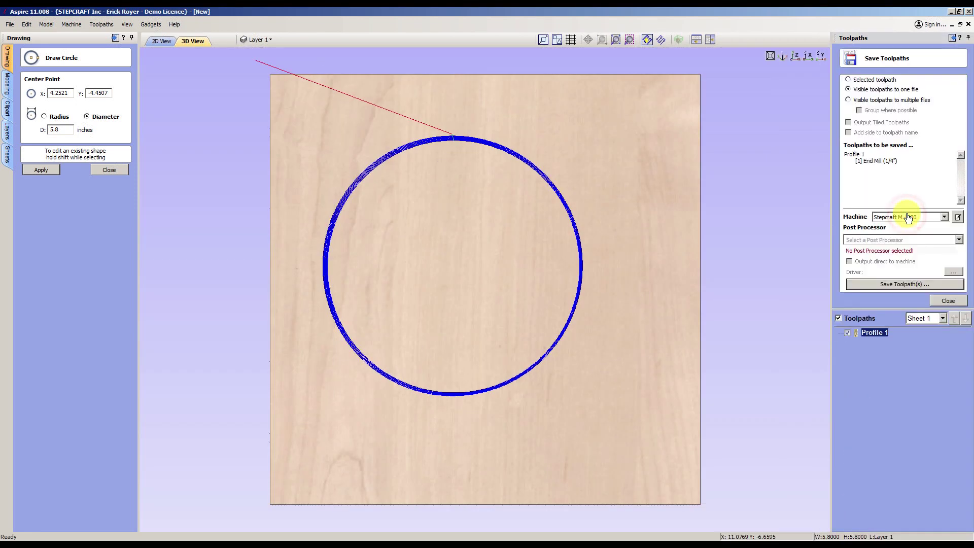
{"action": "left_click", "coordinate": [944, 217]}
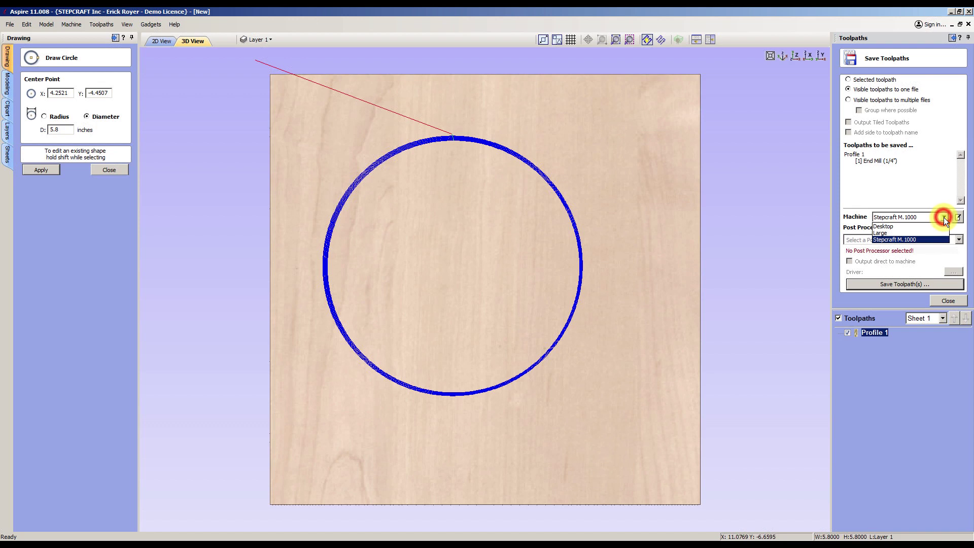
{"action": "left_click", "coordinate": [884, 240]}
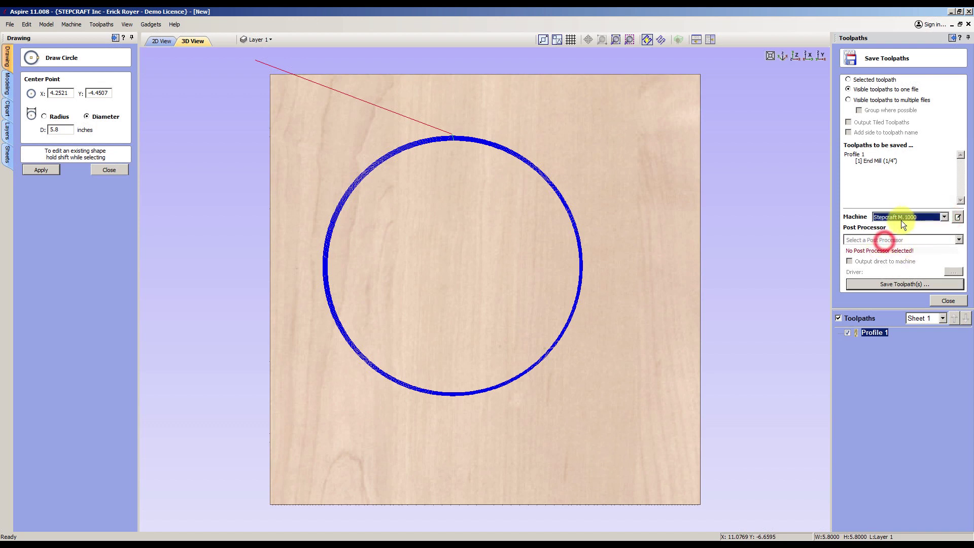
{"action": "left_click", "coordinate": [901, 239]}
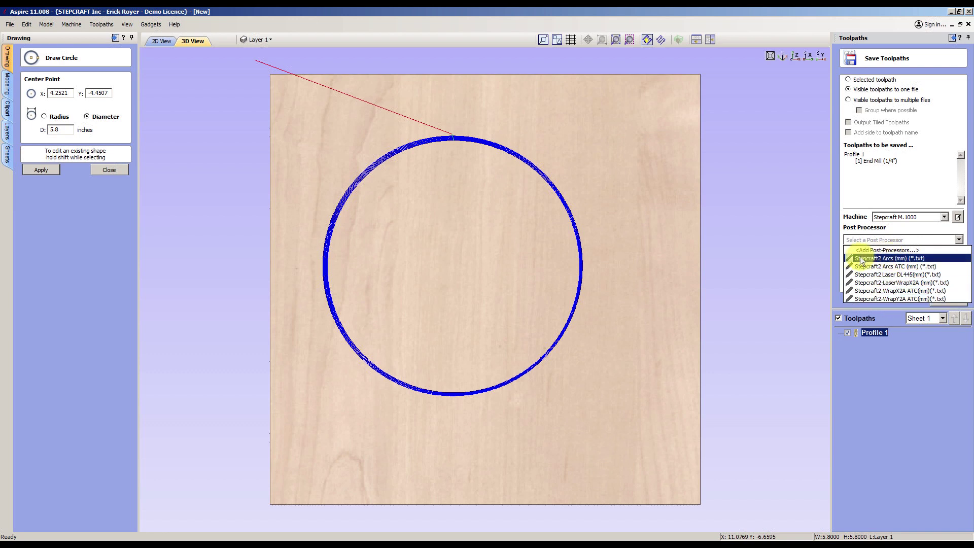
{"action": "left_click", "coordinate": [890, 259]}
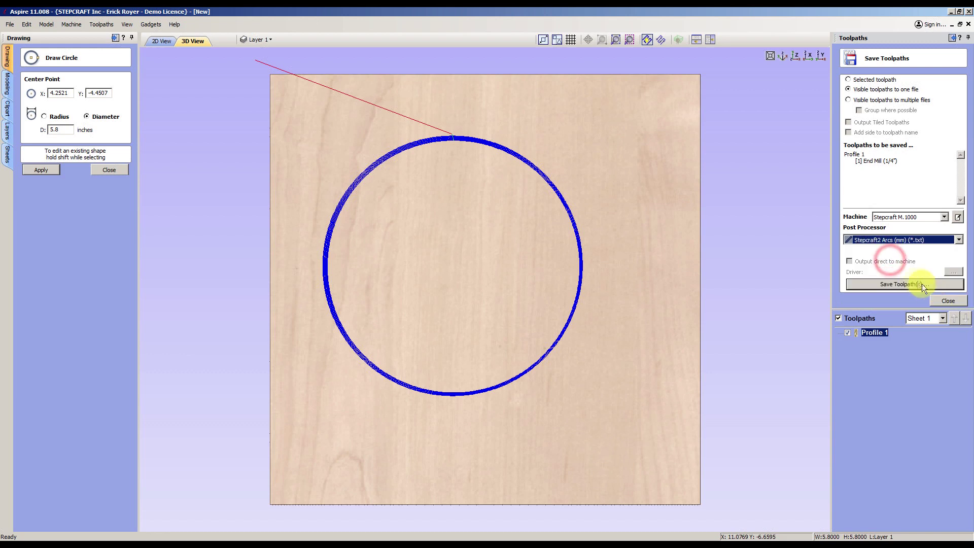
{"action": "left_click", "coordinate": [891, 284]}
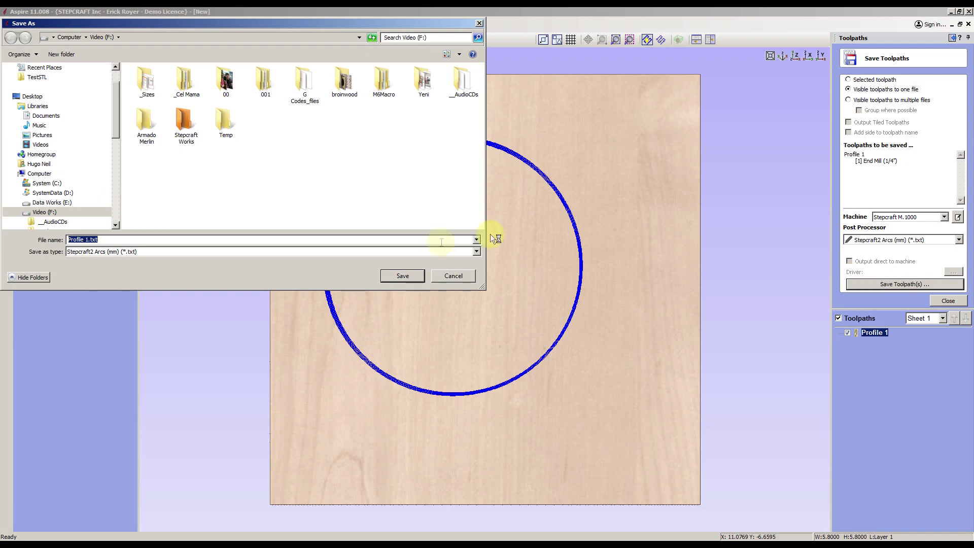
{"action": "left_click", "coordinate": [462, 276]}
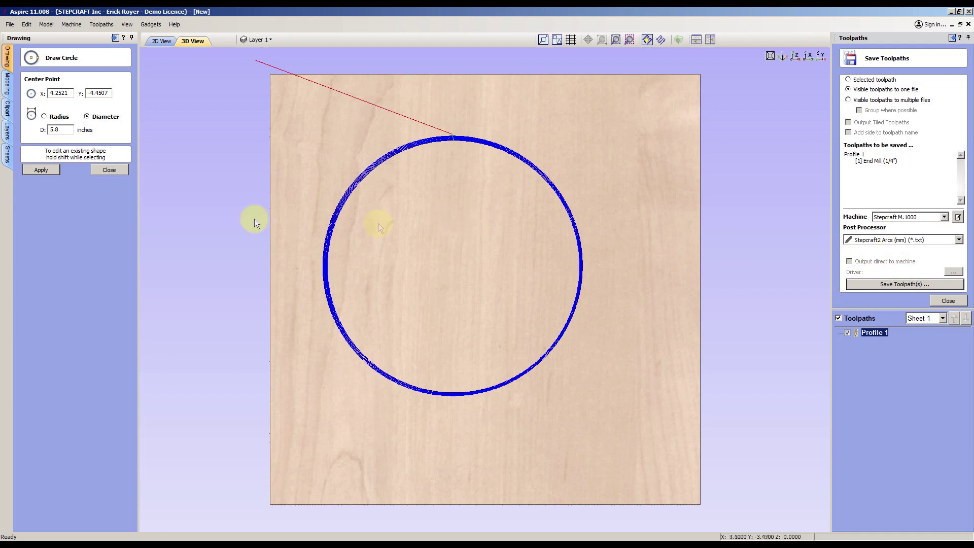
- Close the circle drawing tool and look through the post-processors available for saving the toolpath
{"action": "left_click", "coordinate": [107, 170]}
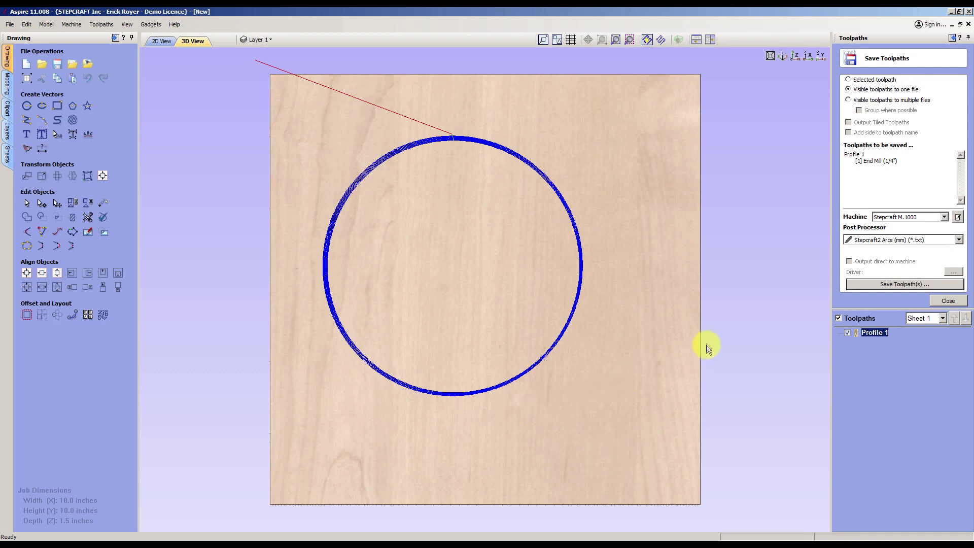
{"action": "left_click", "coordinate": [903, 240]}
{"action": "left_click", "coordinate": [915, 353]}
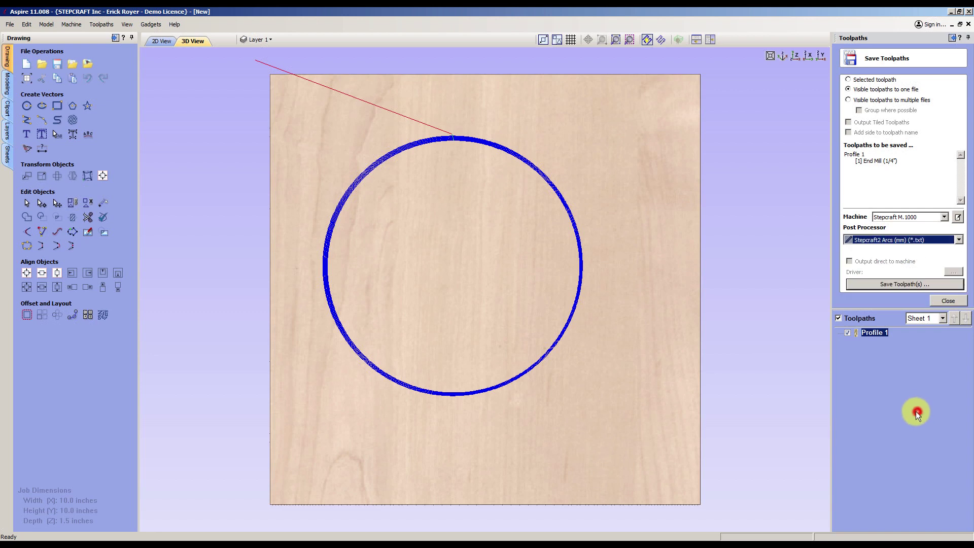
- Review the Stepcraft M.1000 machine configuration, including its name, dimensions and associated post-processors
{"action": "left_click", "coordinate": [958, 217]}
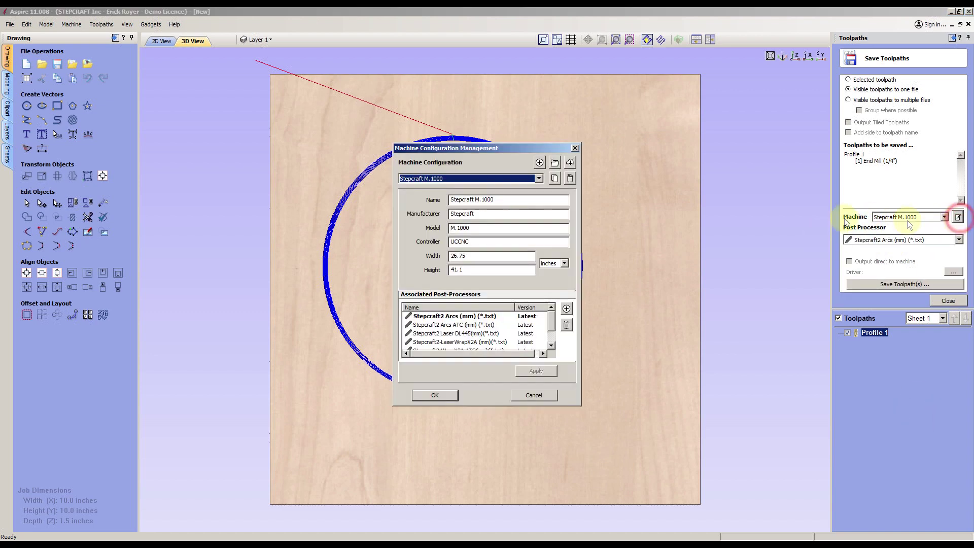
{"action": "left_click", "coordinate": [540, 178]}
{"action": "left_click", "coordinate": [541, 176]}
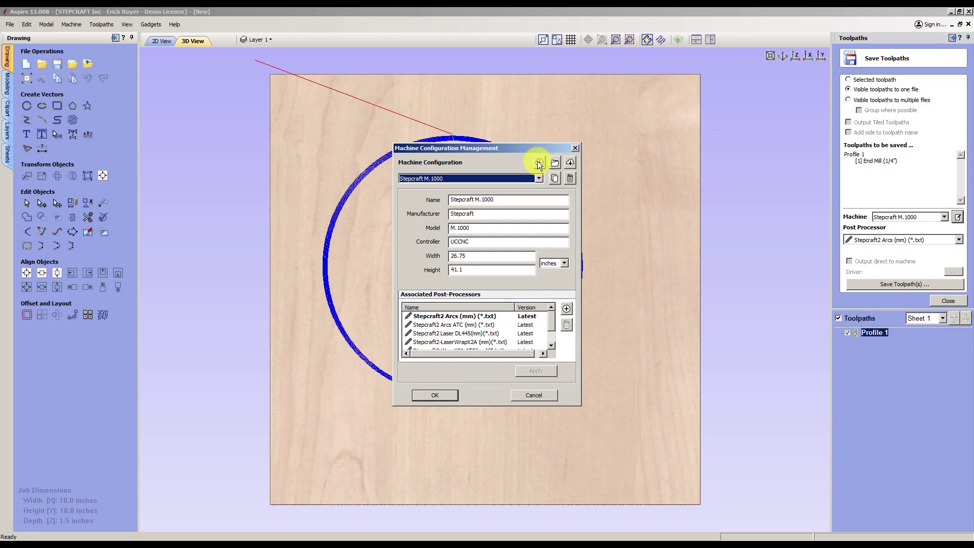
{"action": "left_click", "coordinate": [501, 199]}
{"action": "left_click", "coordinate": [491, 256]}
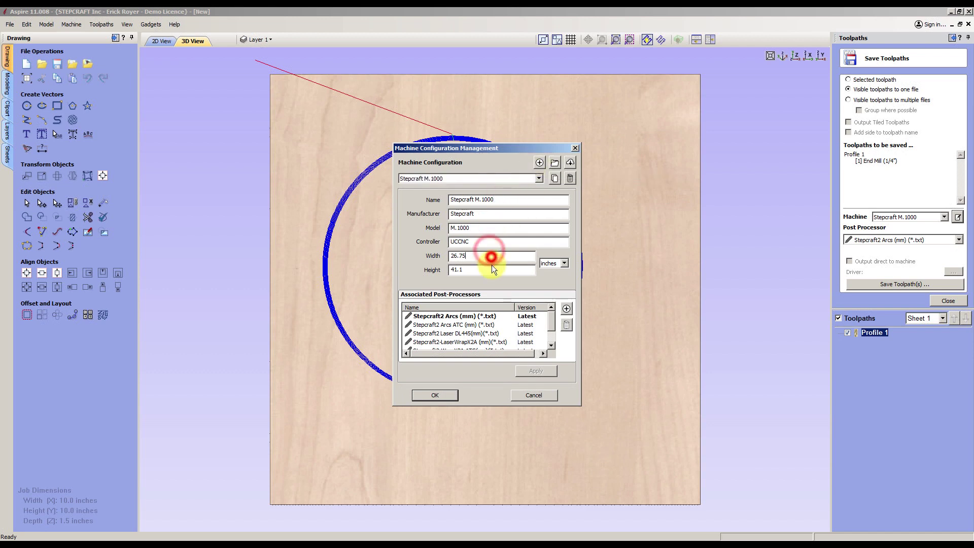
{"action": "mouse_move", "coordinate": [550, 322]}
{"action": "left_mouse_down"}
{"action": "mouse_move", "coordinate": [550, 333]}
{"action": "mouse_move", "coordinate": [555, 318]}
{"action": "left_mouse_up"}
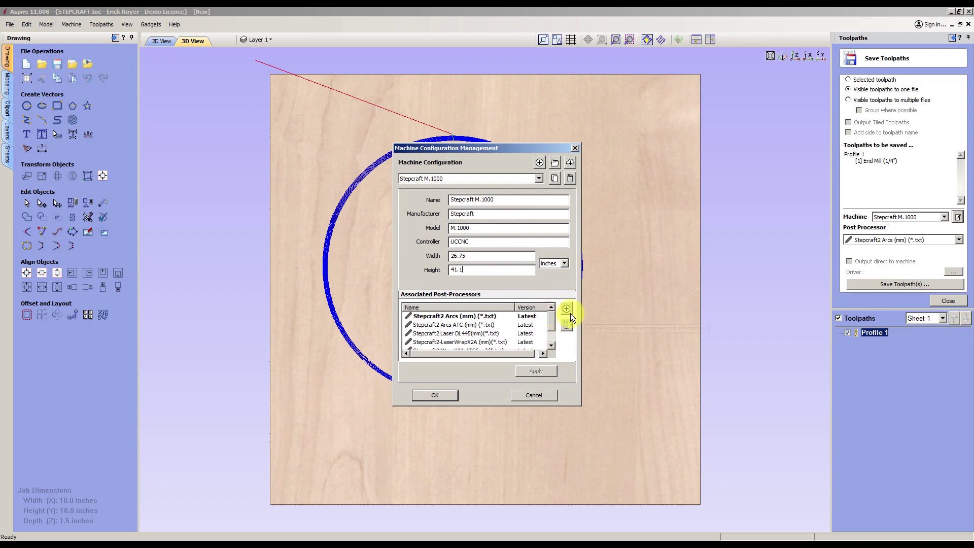
- Look over the Stepcraft2 entries in the post-processor management list, and leave the machine configuration without making changes
{"action": "left_click", "coordinate": [567, 308]}
{"action": "left_click_drag", "start_coordinate": [441, 143], "coordinate": [447, 183]}
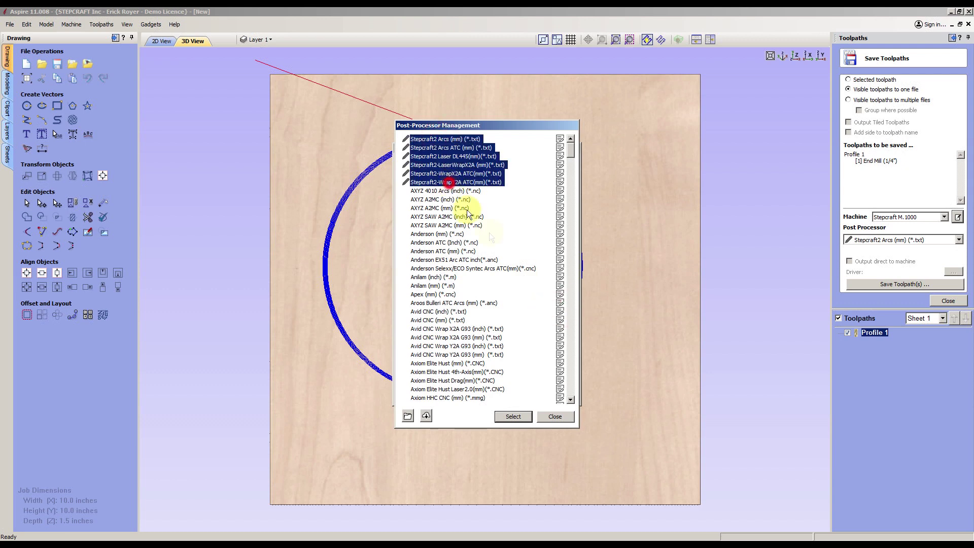
{"action": "left_click", "coordinate": [556, 416]}
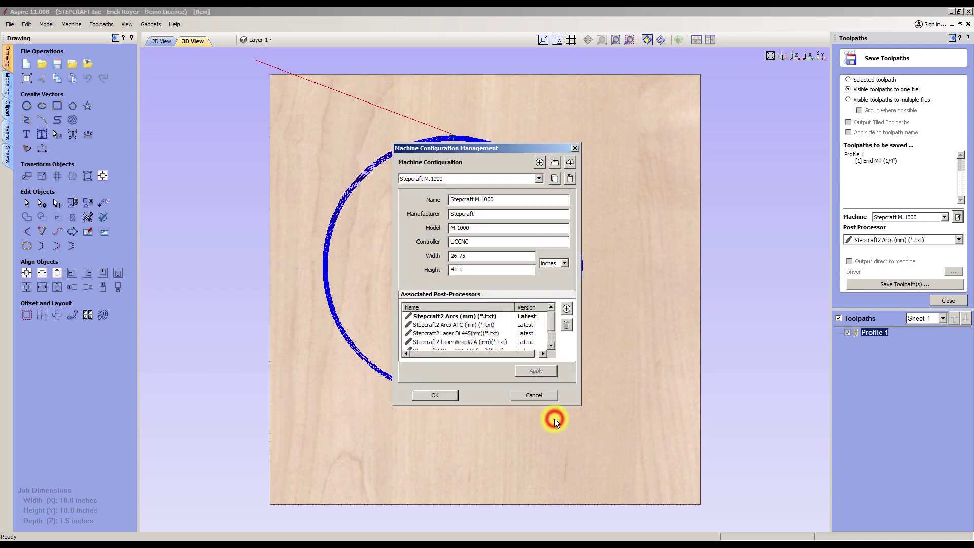
{"action": "left_click", "coordinate": [534, 393]}
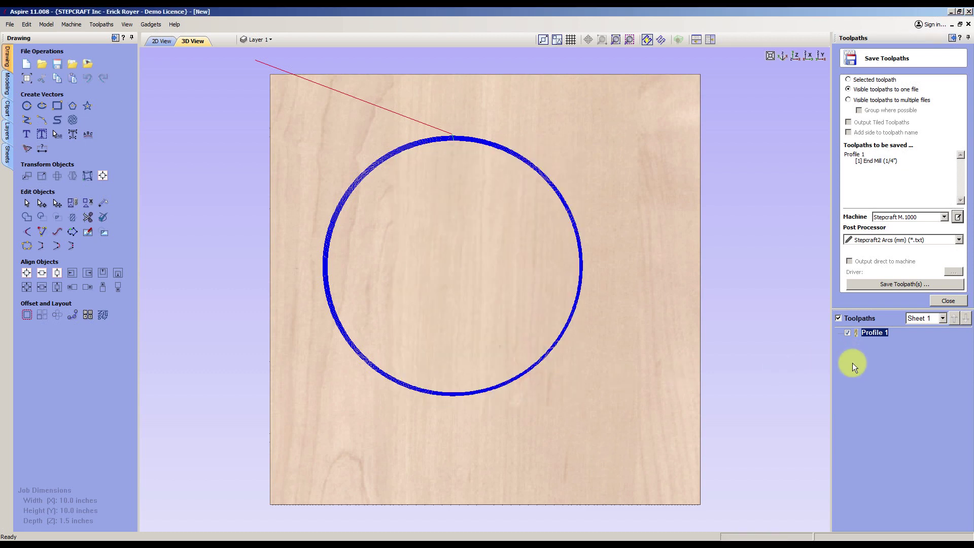